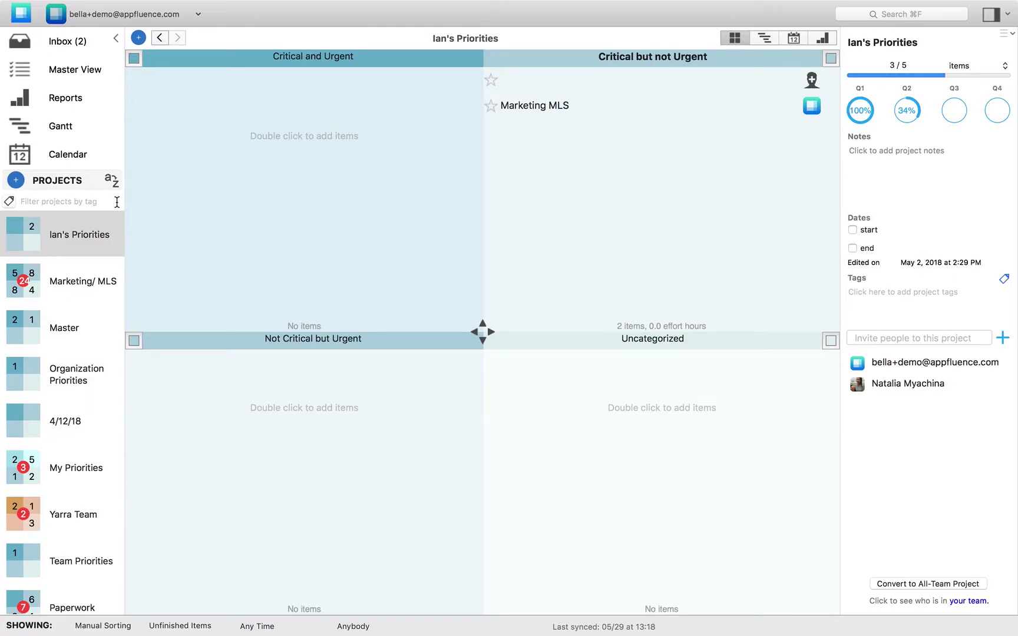
Start a new private project titled with the user's first name plus 'Priorities', coloured grey, using the Eisenhower Matrix
click(12, 183)
click(53, 181)
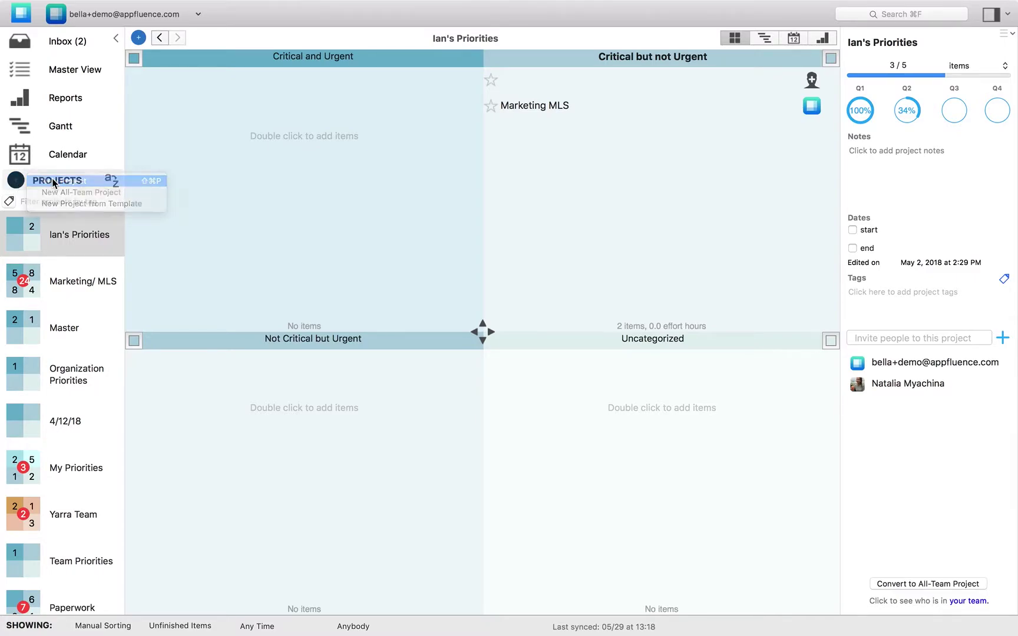
text(Be)
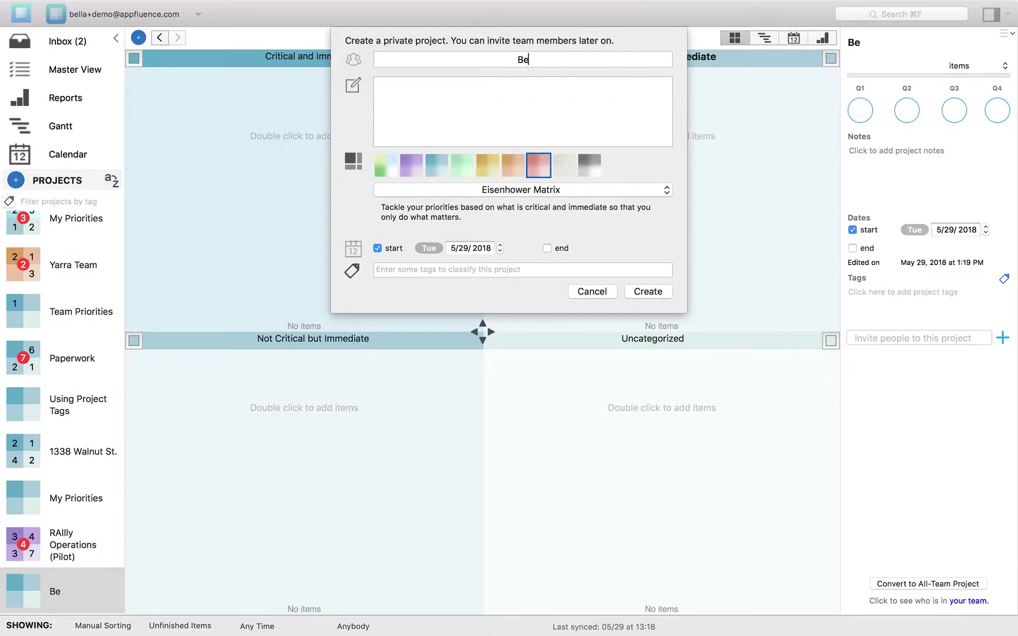
text(lla's Priorities)
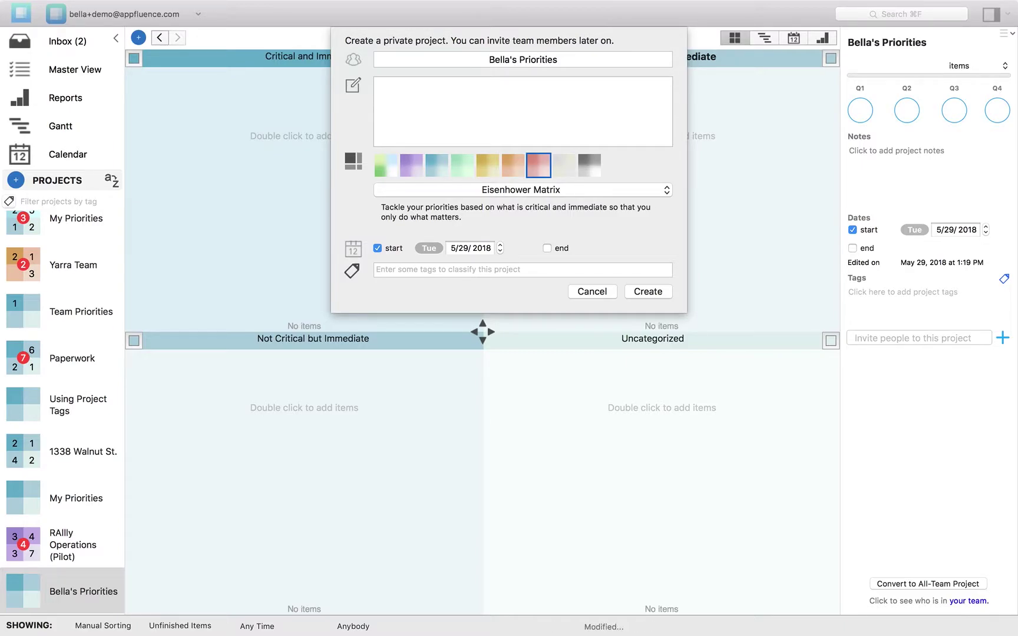
click(590, 161)
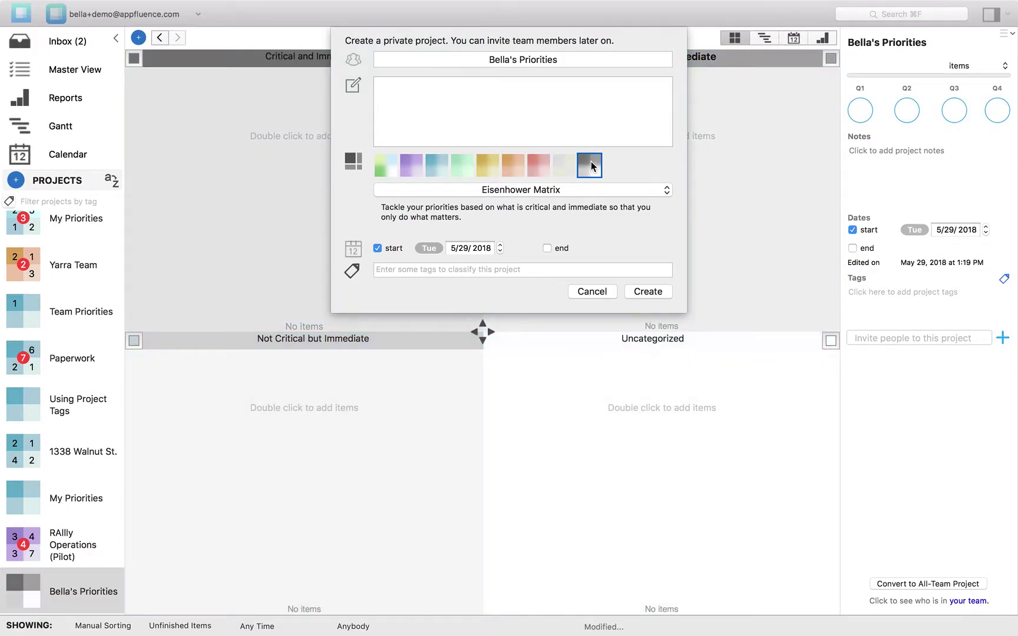
click(541, 190)
click(539, 190)
Tag the new project projectone and create it
text(#proje)
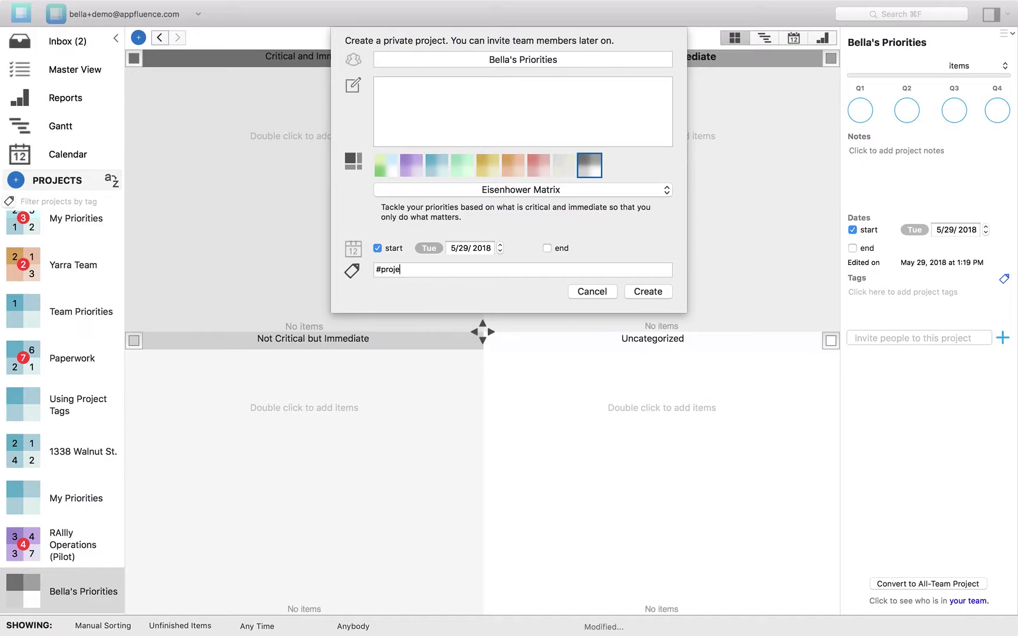
text(ctone)
click(400, 269)
key(BackSpace)
key(Return)
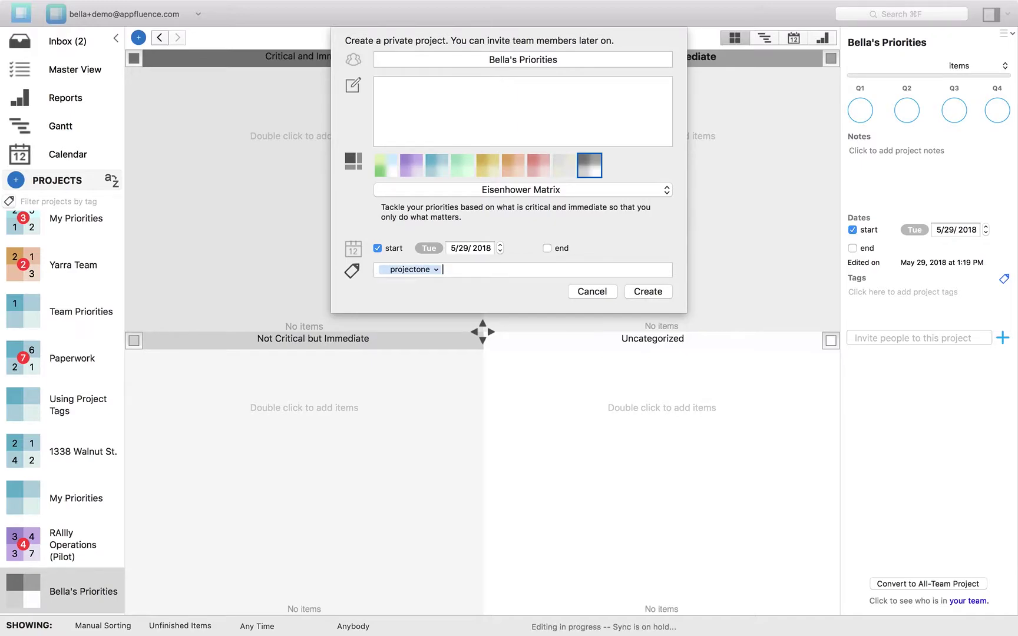
click(641, 289)
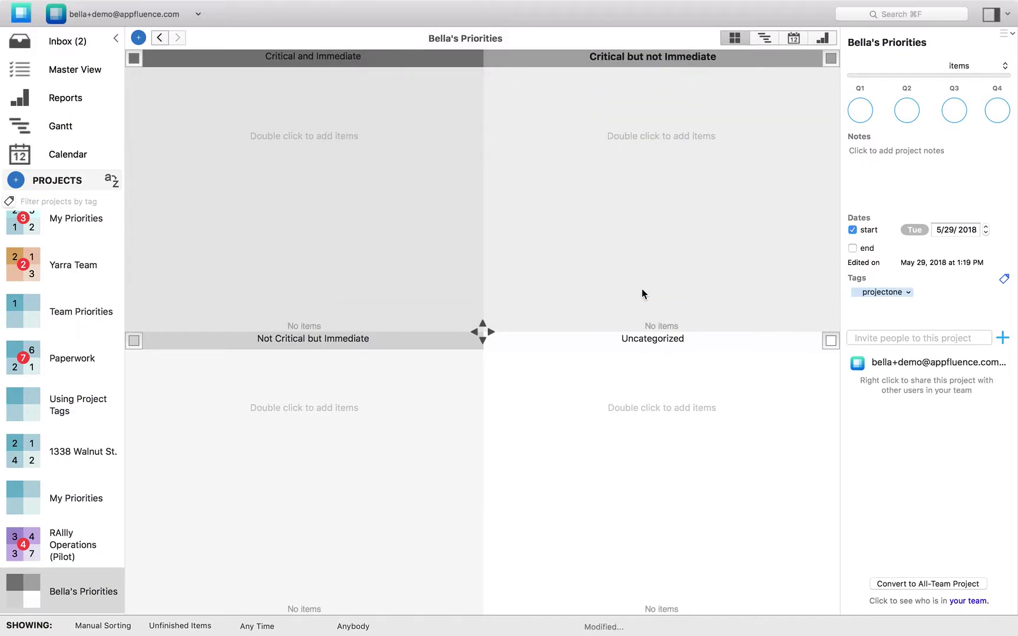
Colour Critical but not Immediate light green and Uncategorized light pink
click(831, 59)
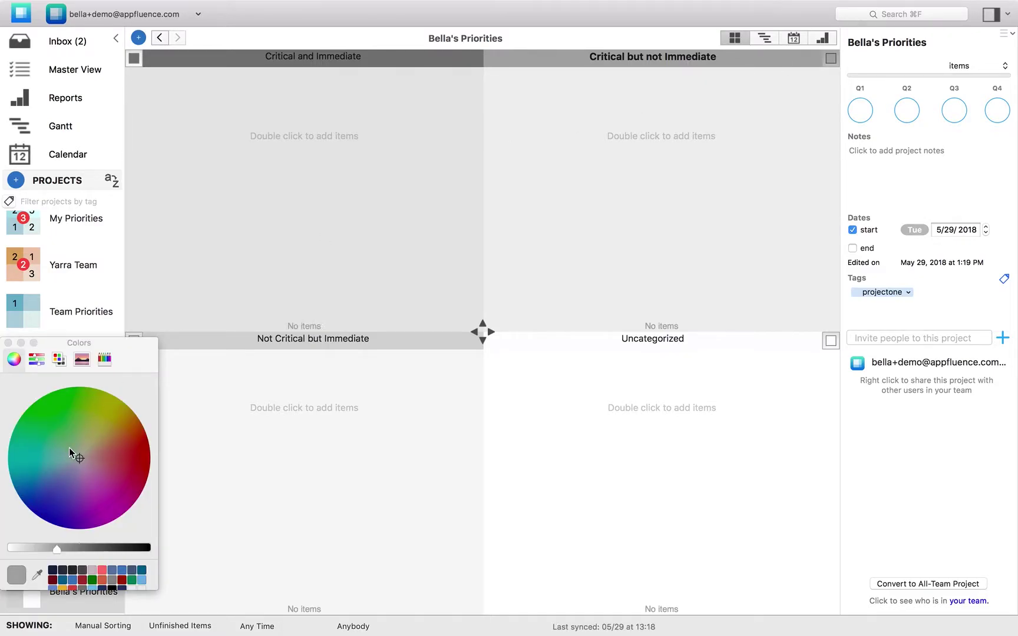
drag(79, 459, 68, 445)
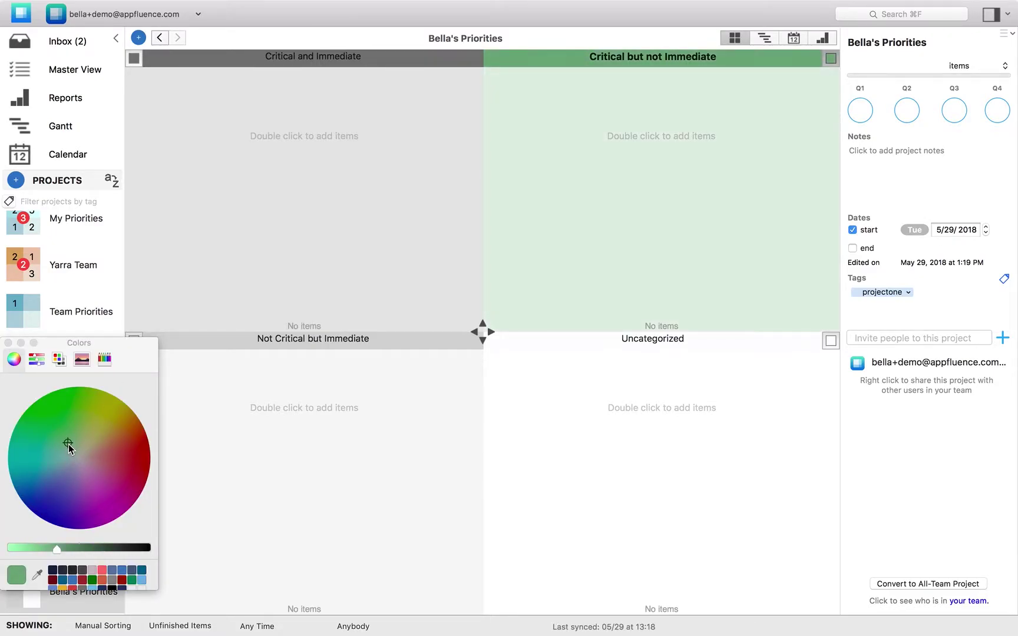
click(830, 341)
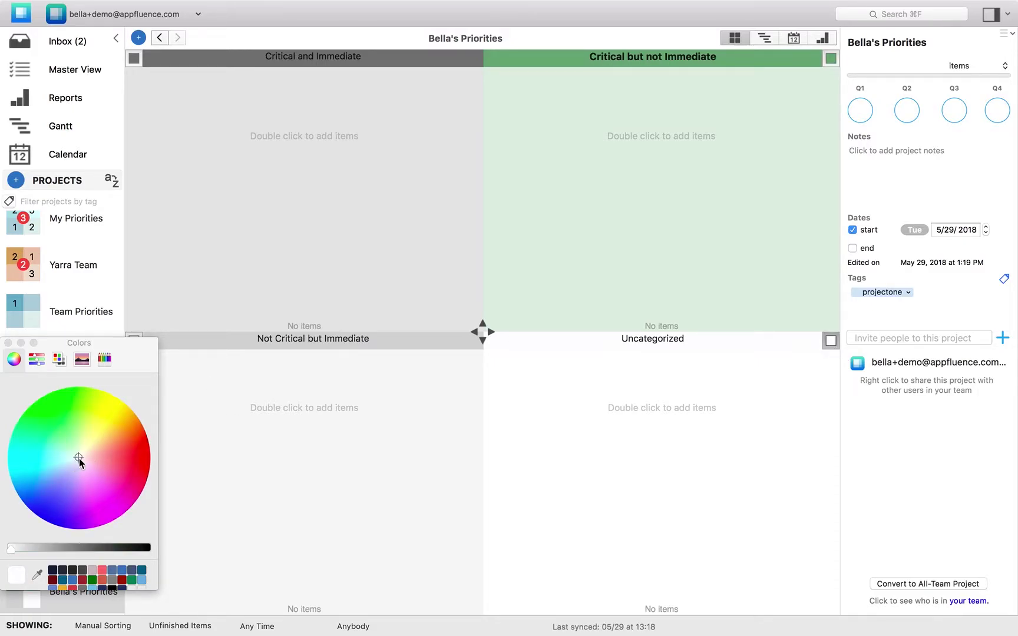
drag(79, 462, 87, 472)
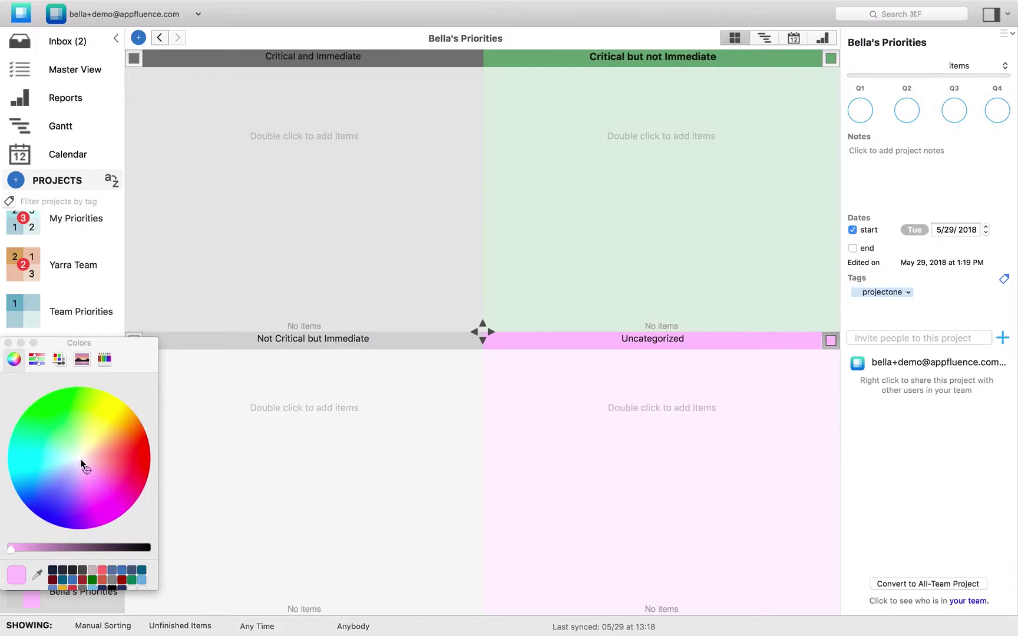
Colour Critical and Immediate teal and Not Critical but Immediate yellow, then close the colour chooser
click(132, 61)
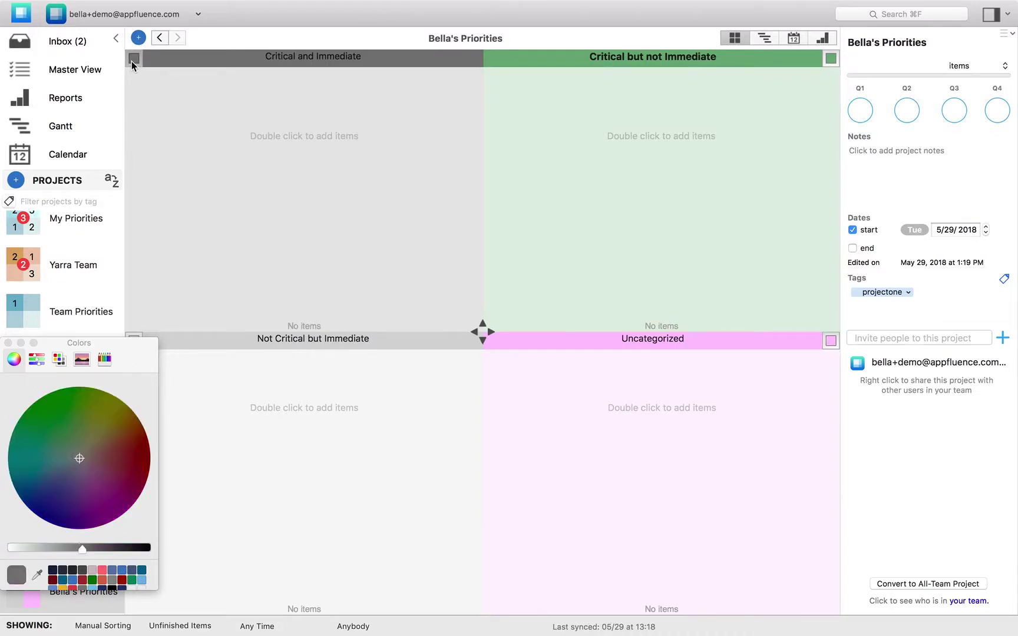
drag(78, 460, 48, 461)
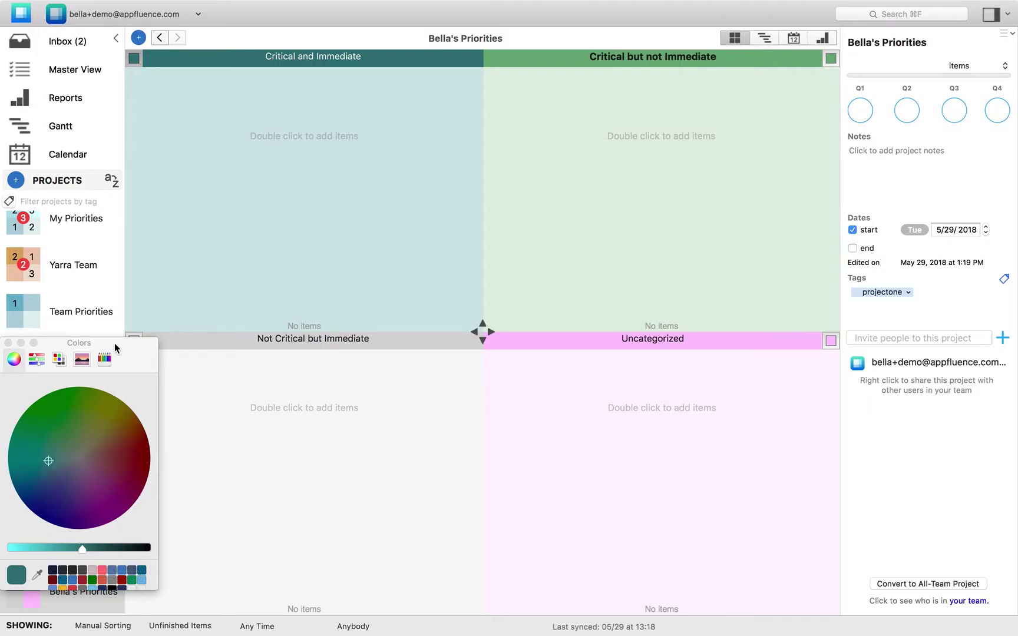
drag(114, 343, 446, 362)
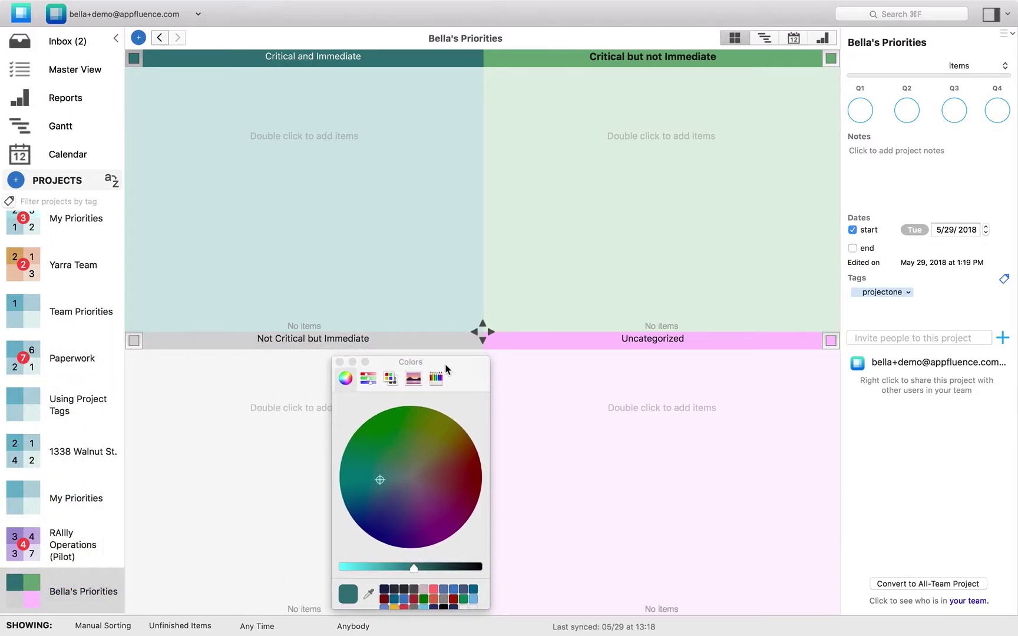
click(133, 341)
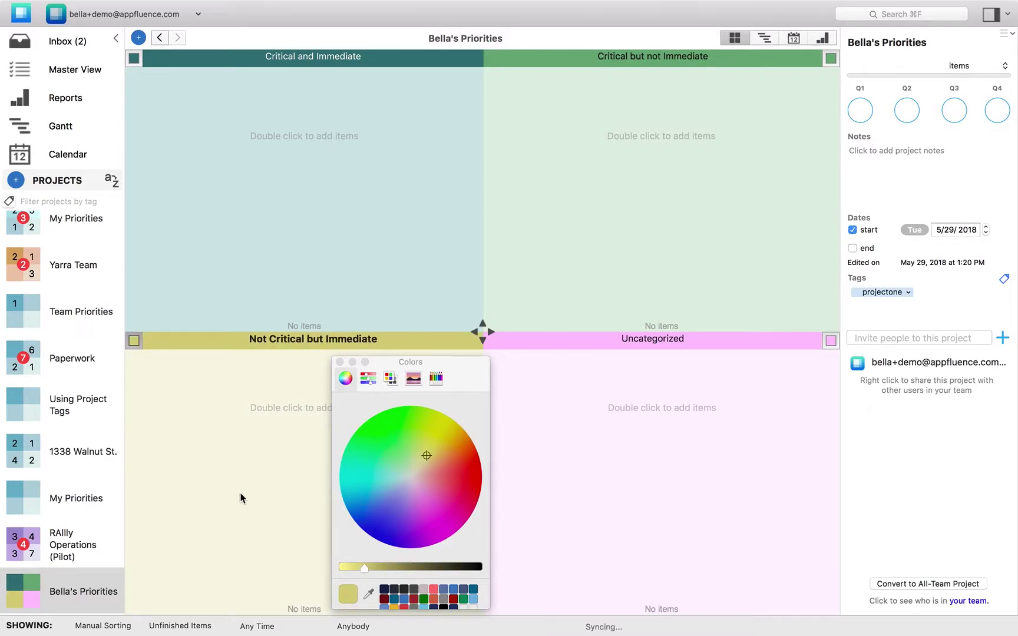
click(340, 362)
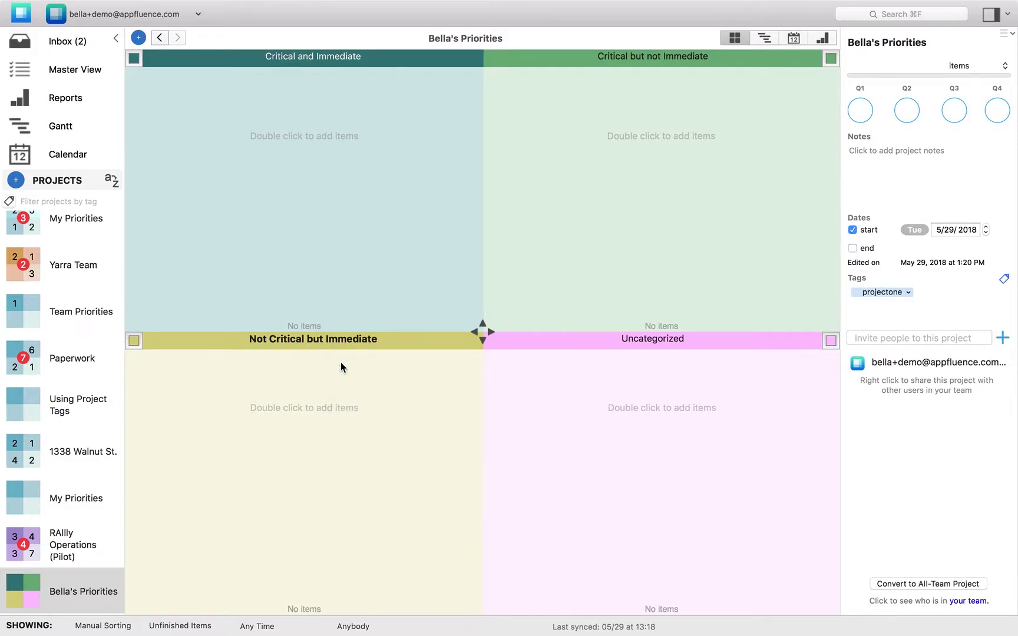
Add 'Call back boss!' to Critical and Immediate and 'Finish report' to Critical but not Immediate
double_click(281, 90)
text(C)
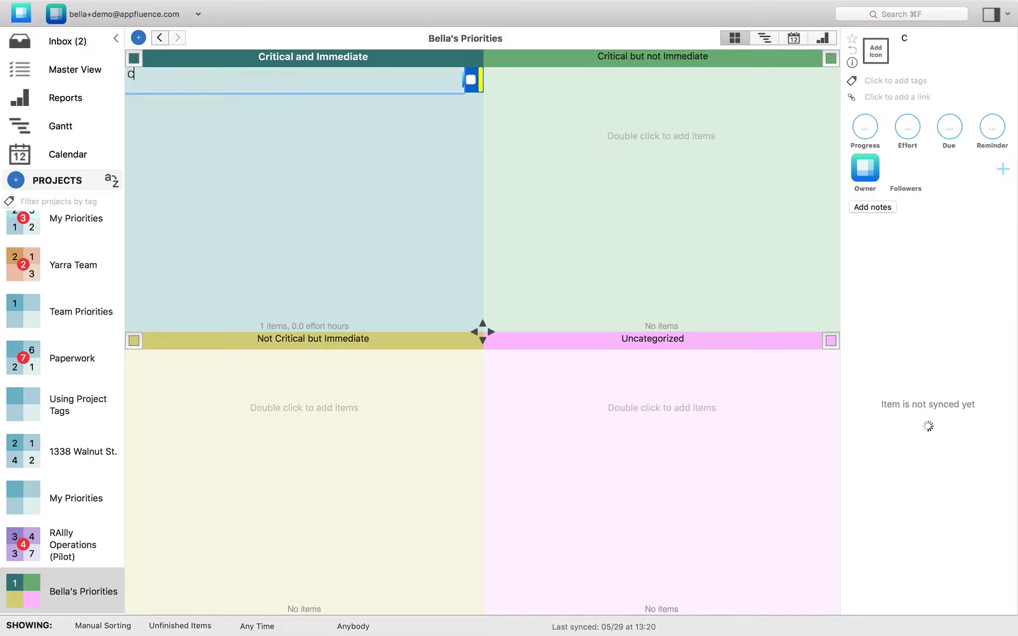
text(all back boss!)
click(325, 154)
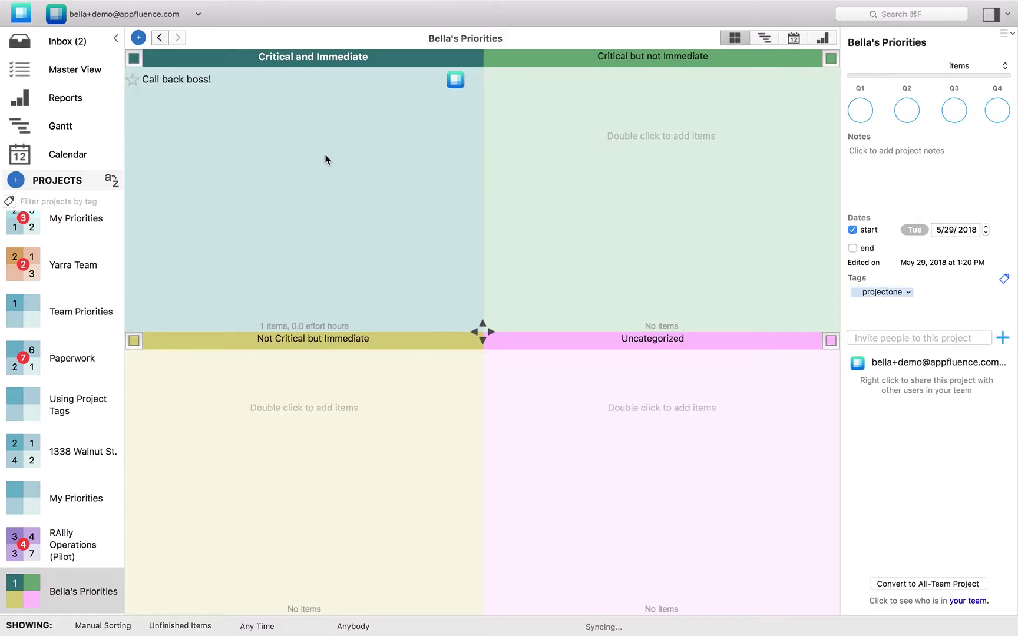
double_click(598, 87)
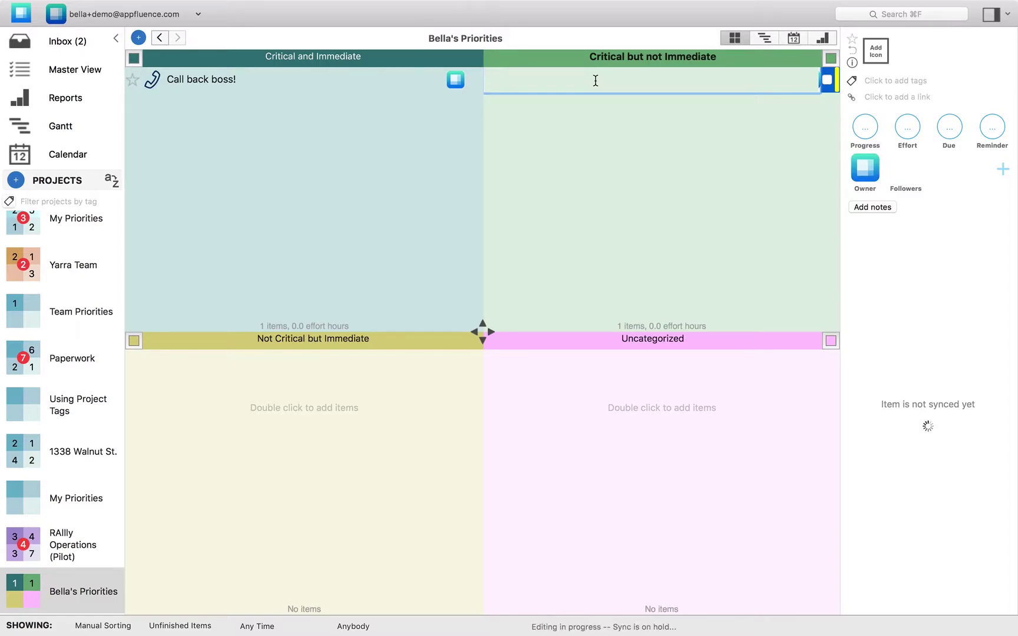
text(Finish report)
click(610, 141)
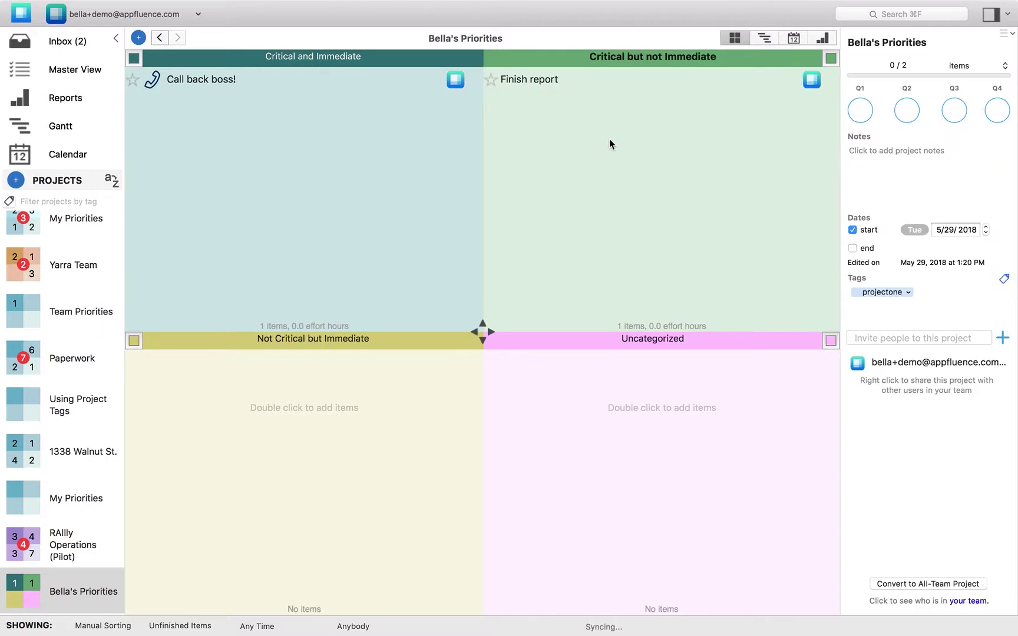
Post the comment 'Due in 6 days' on Finish report, making it due June 4th
click(549, 80)
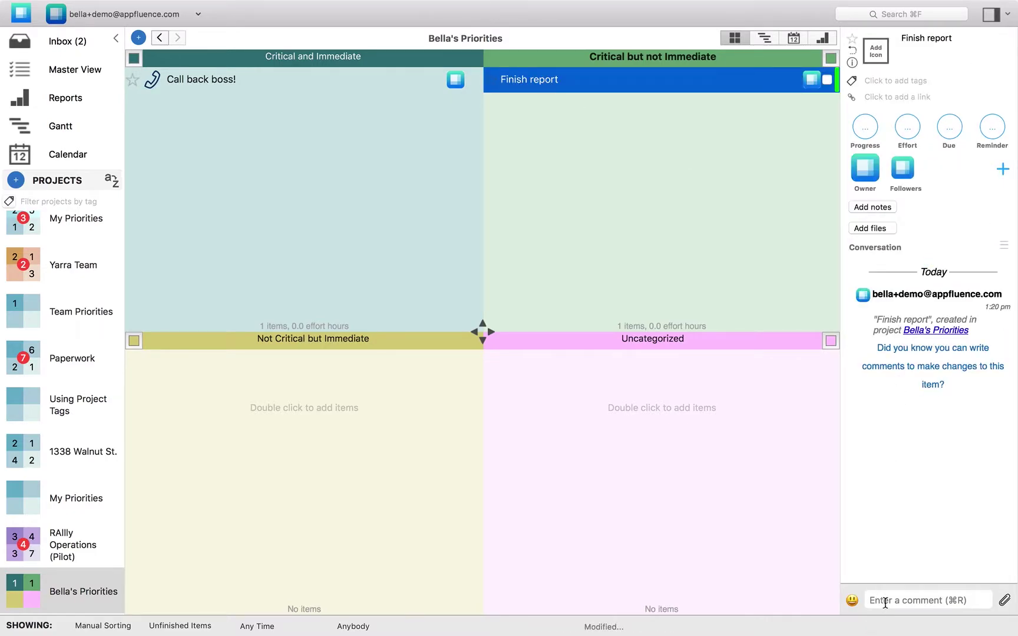
click(885, 602)
text(Due in )
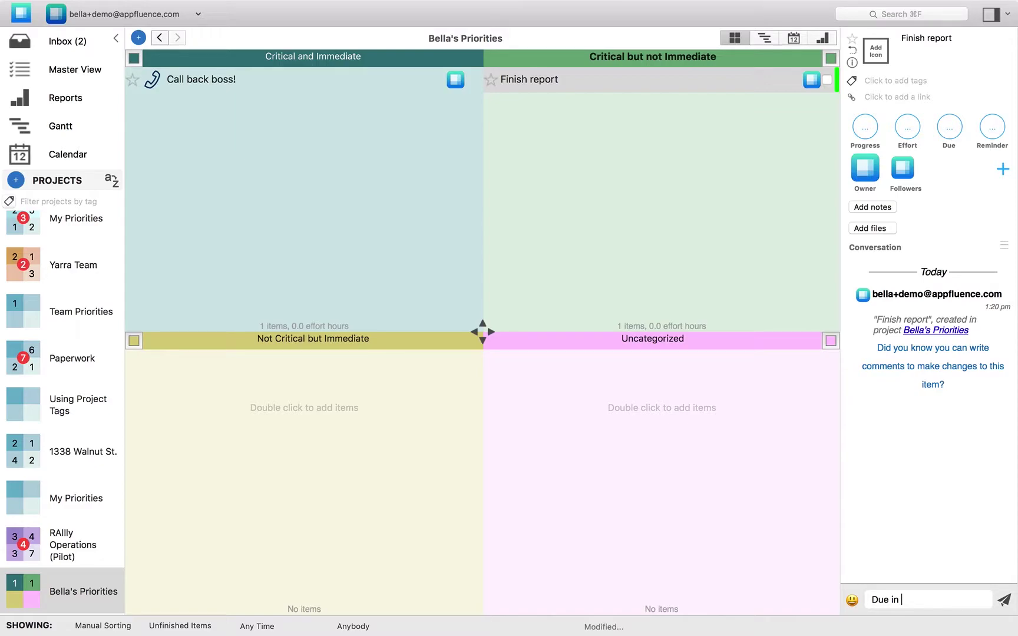
text(6 dy)
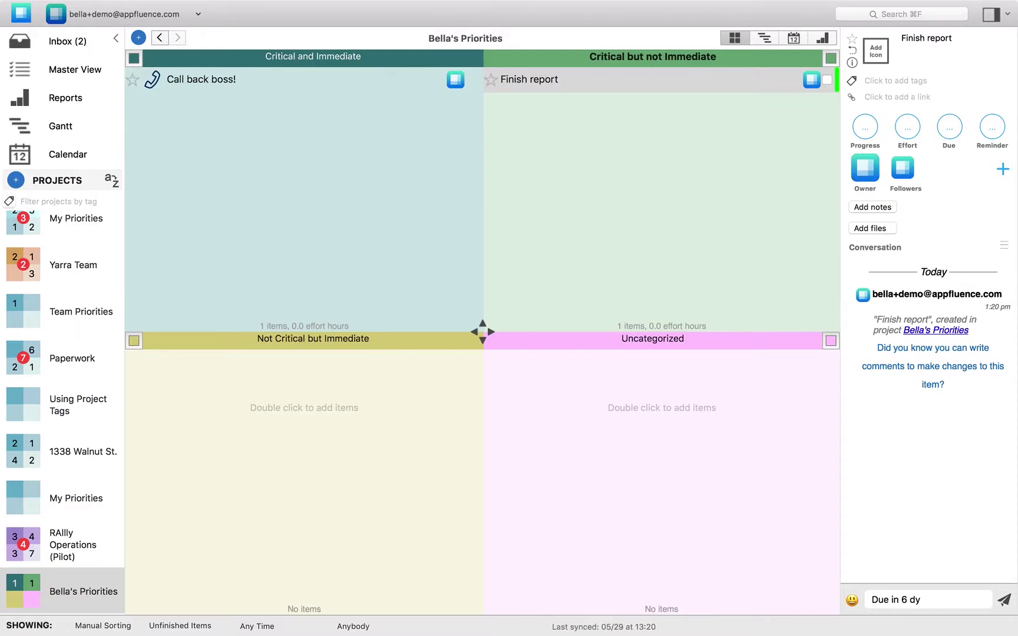
key(BackSpace)
text(ays)
key(Return)
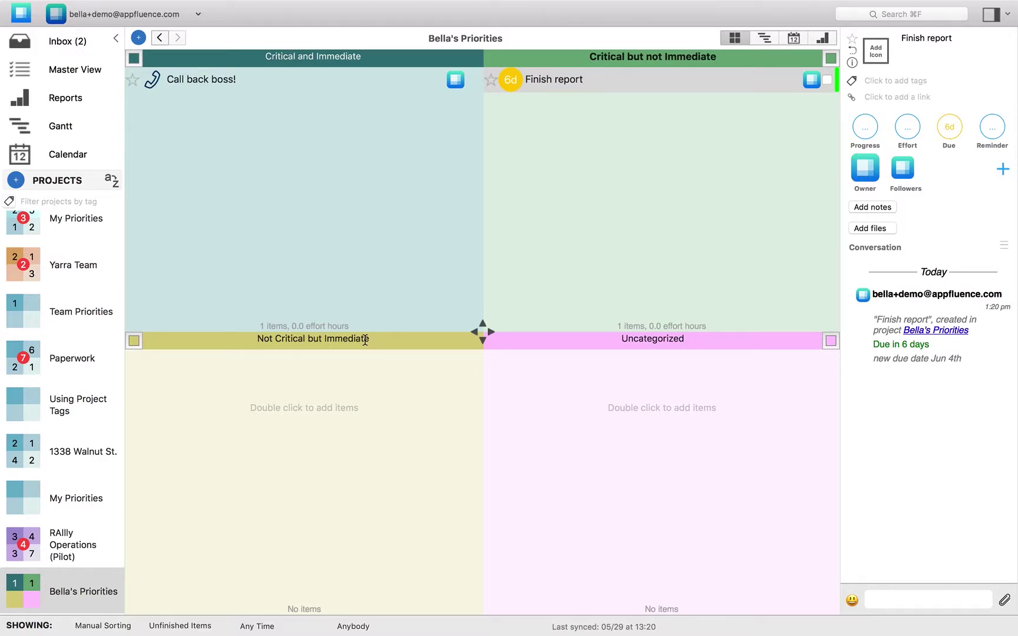
Add the item 'Sort through docs' to the Not Critical but Immediate quadrant
double_click(299, 378)
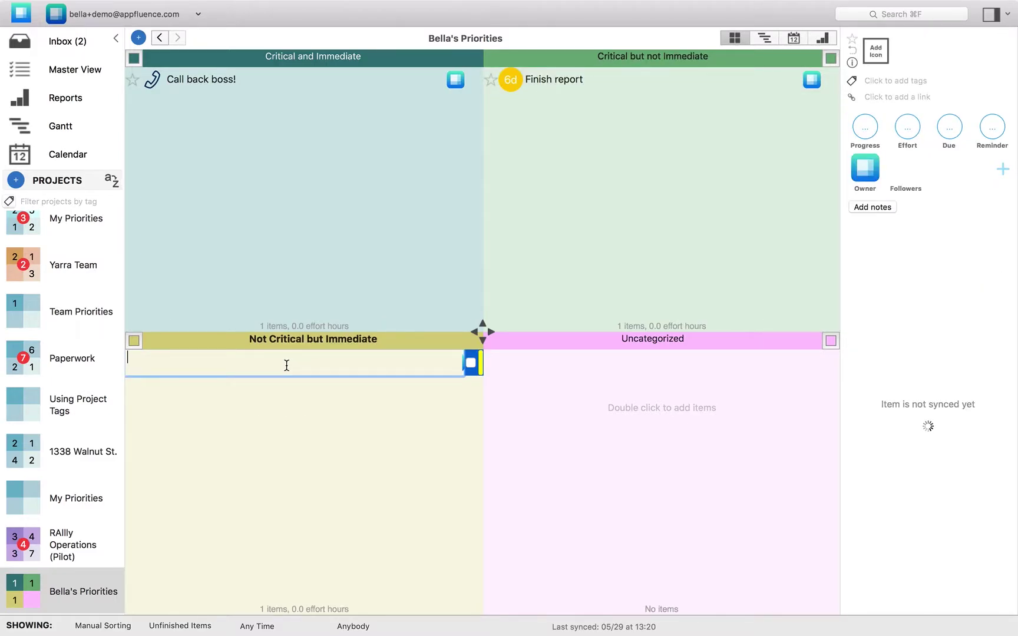
text(Sort t)
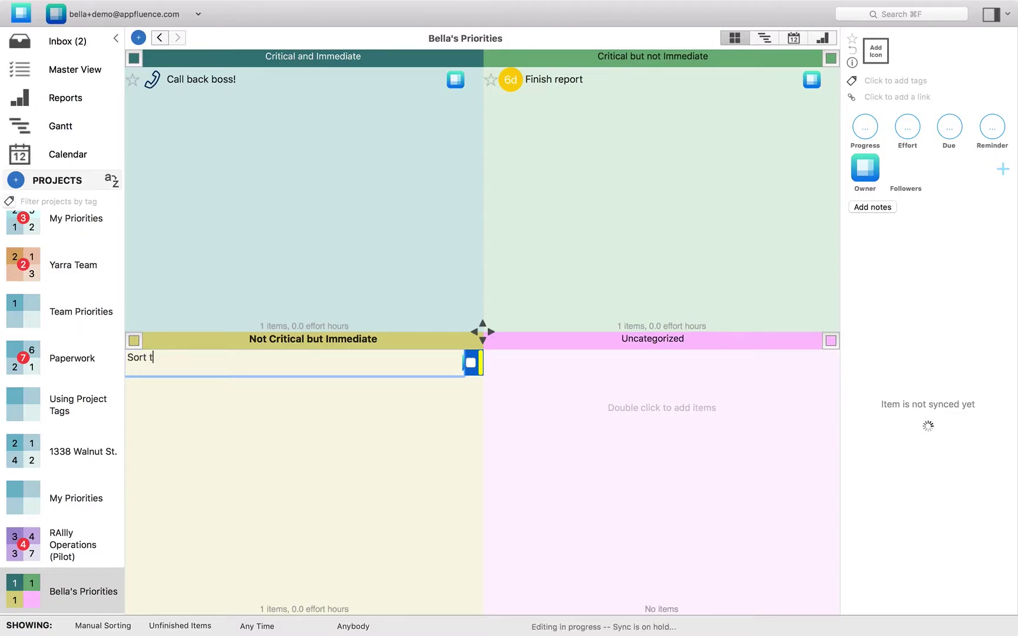
text(hrough docs)
click(253, 427)
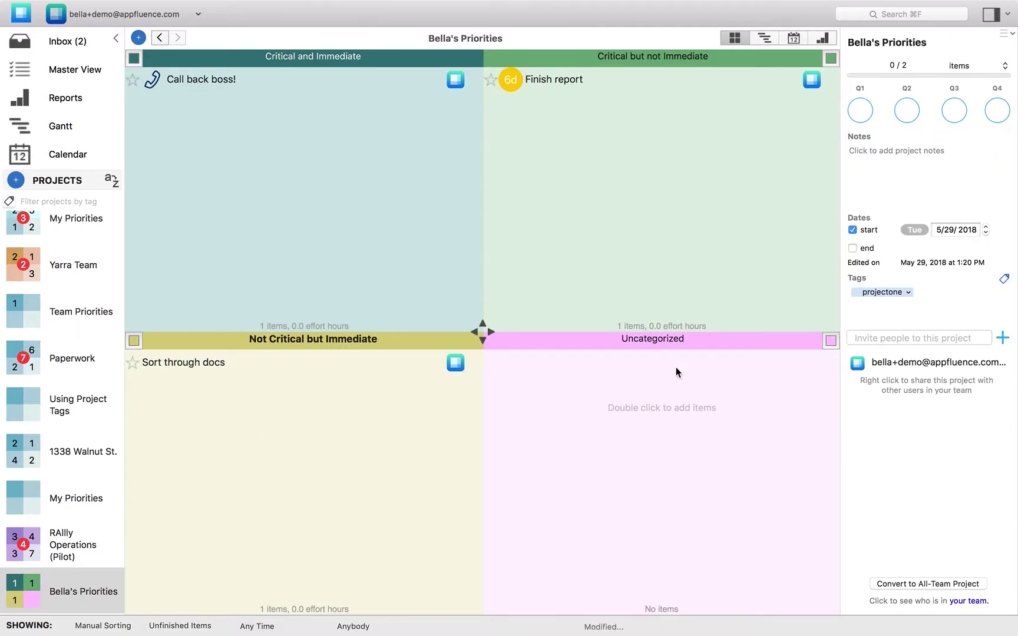
Add the item 'Master file system' to the Uncategorized quadrant
right_click(612, 387)
mouse_move(641, 405)
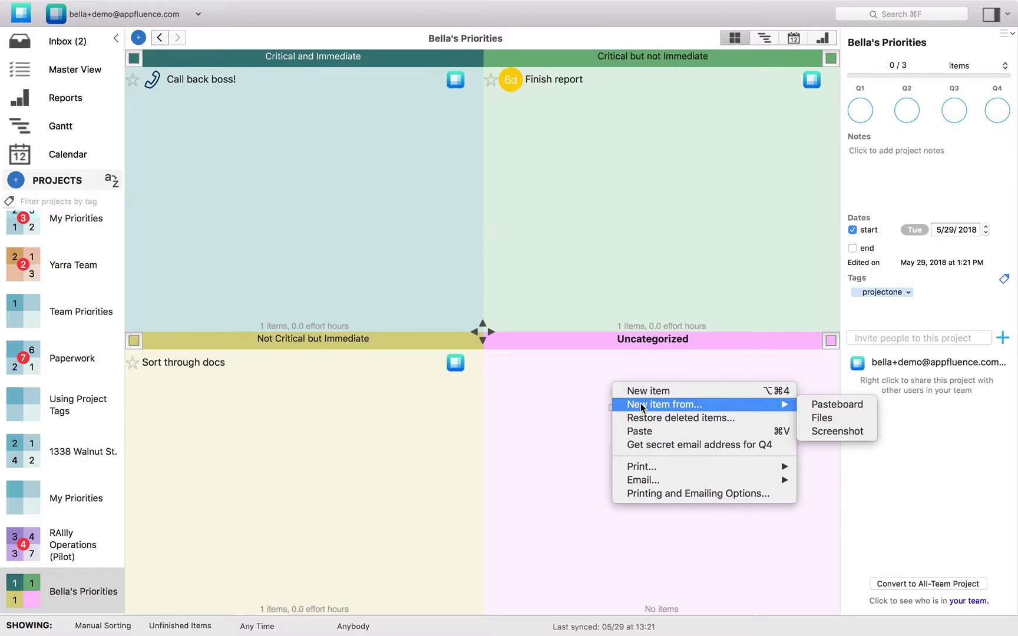
click(576, 394)
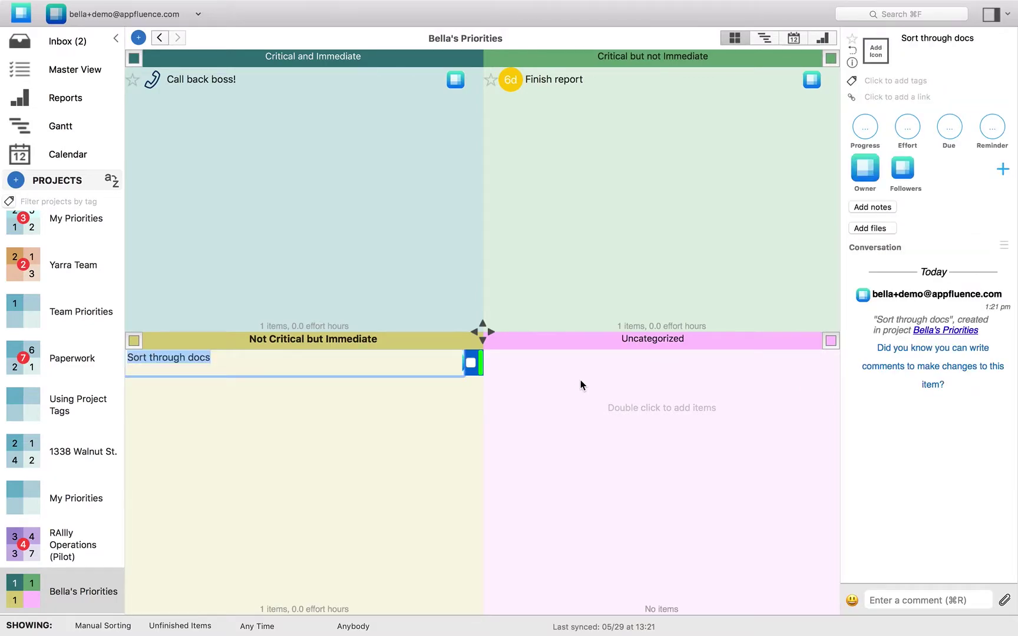
double_click(581, 381)
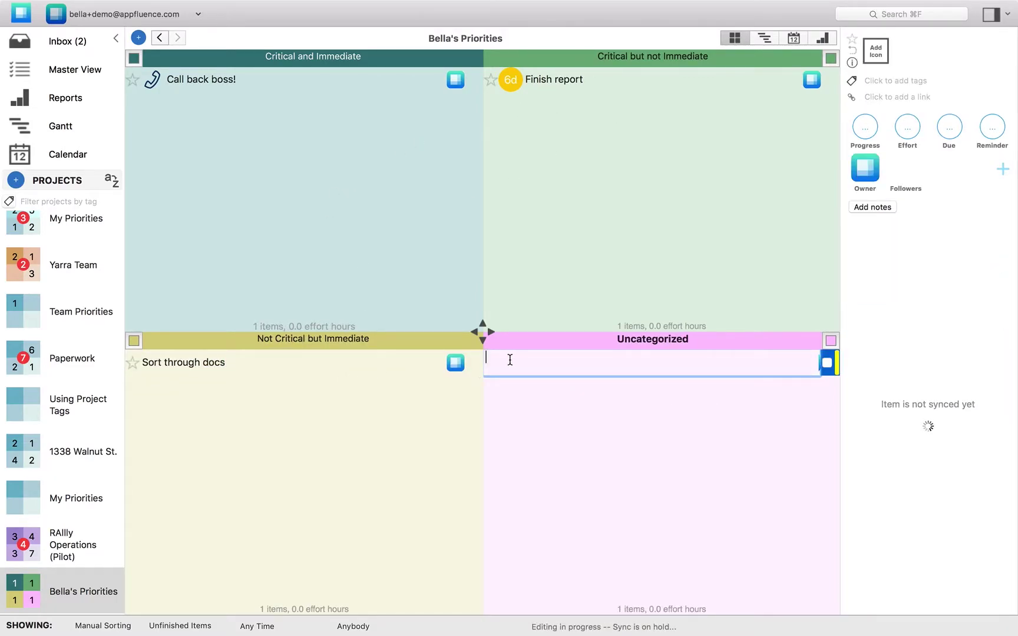
text(Master file system)
click(543, 425)
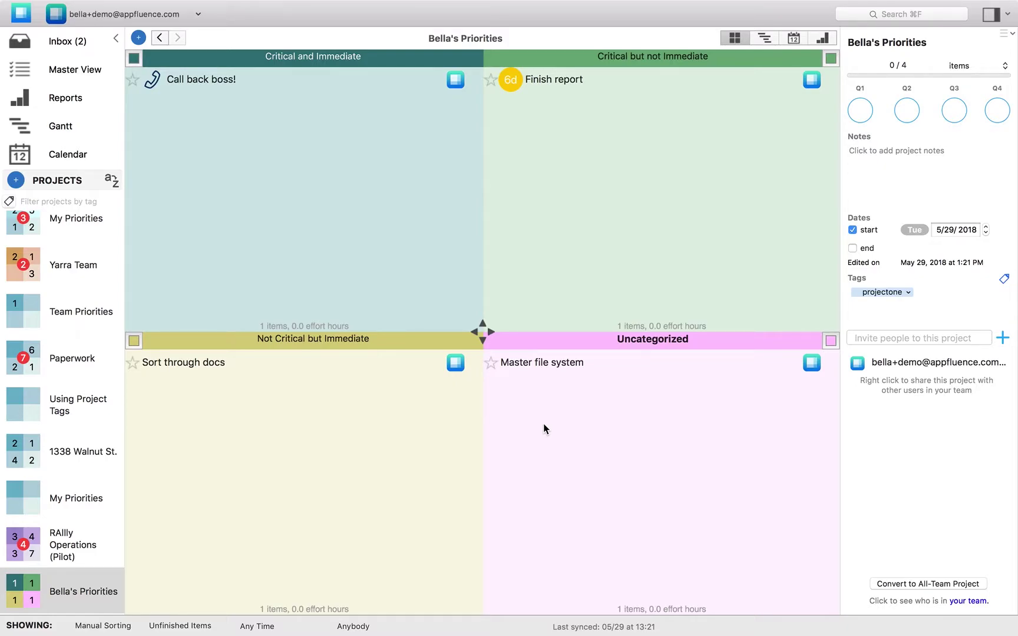
Apply the projectone tag in the sidebar's project tag filter
scroll(62, 461, down, 1)
scroll(61, 462, up, 5)
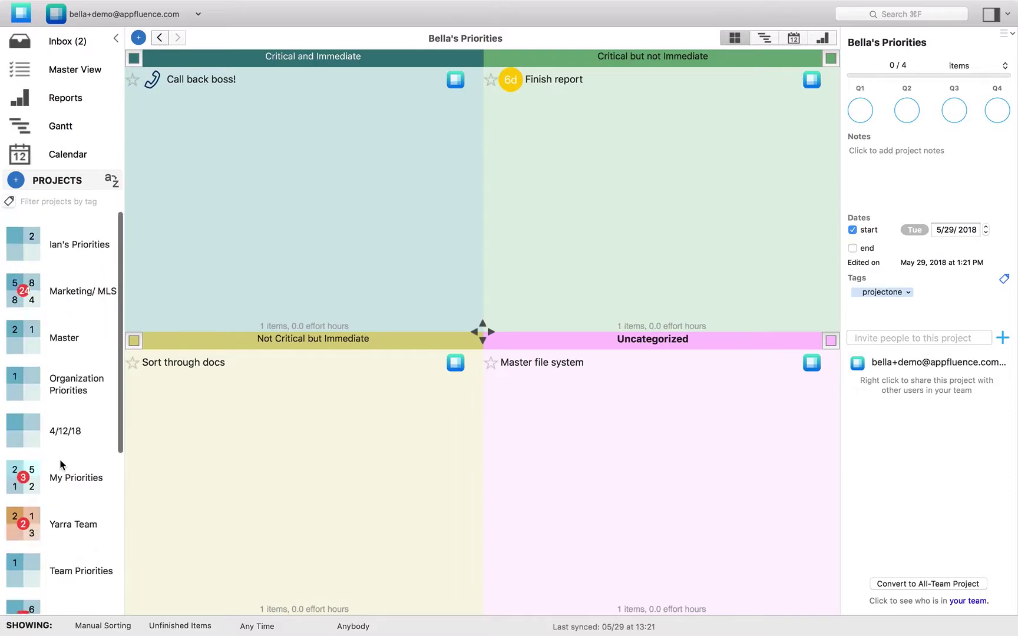
click(45, 201)
text(project)
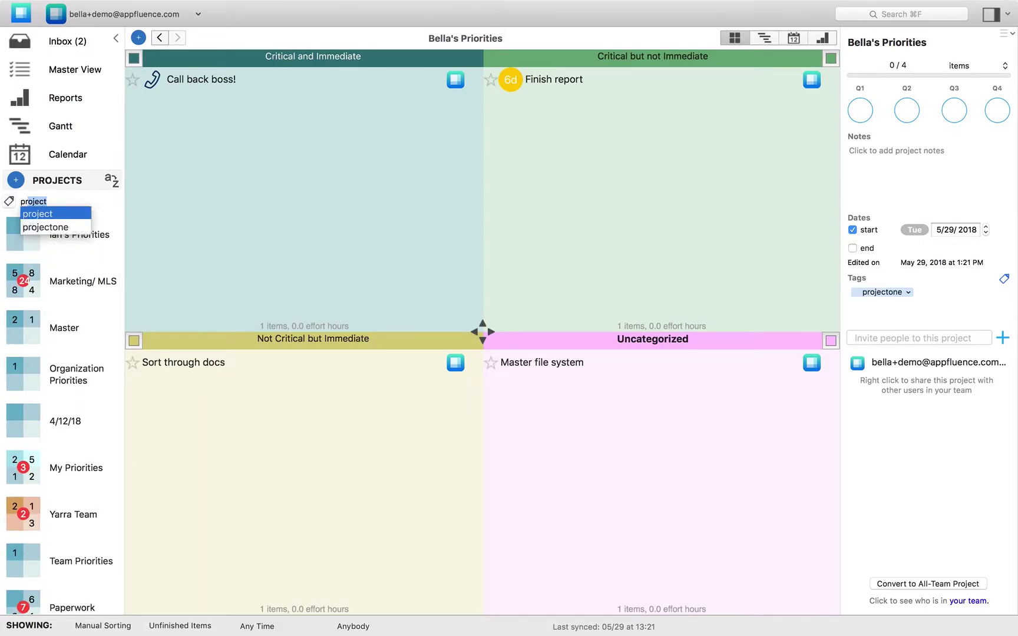
key(Down)
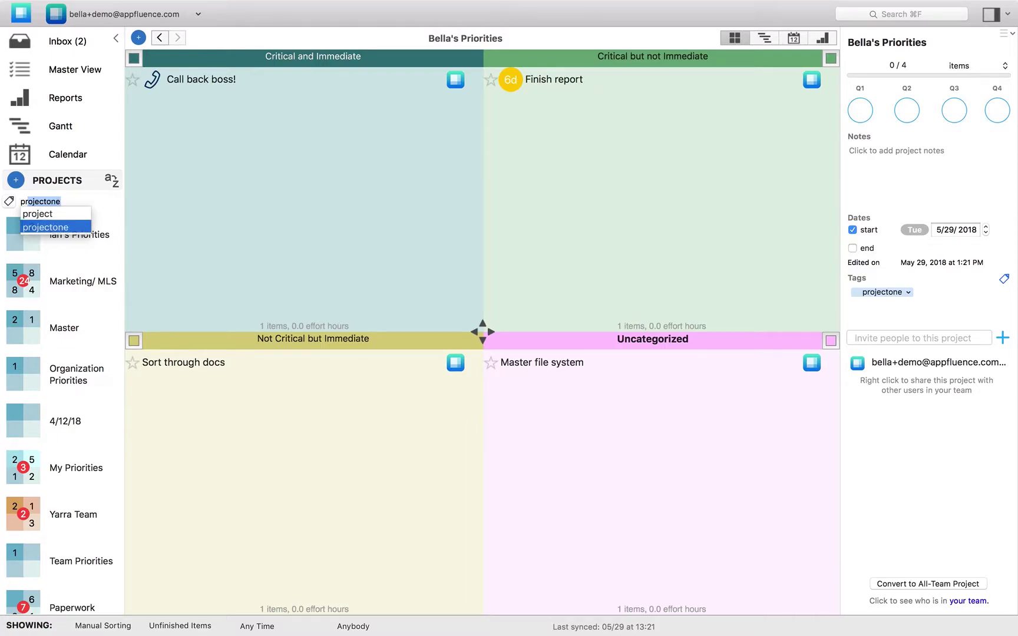
key(Return)
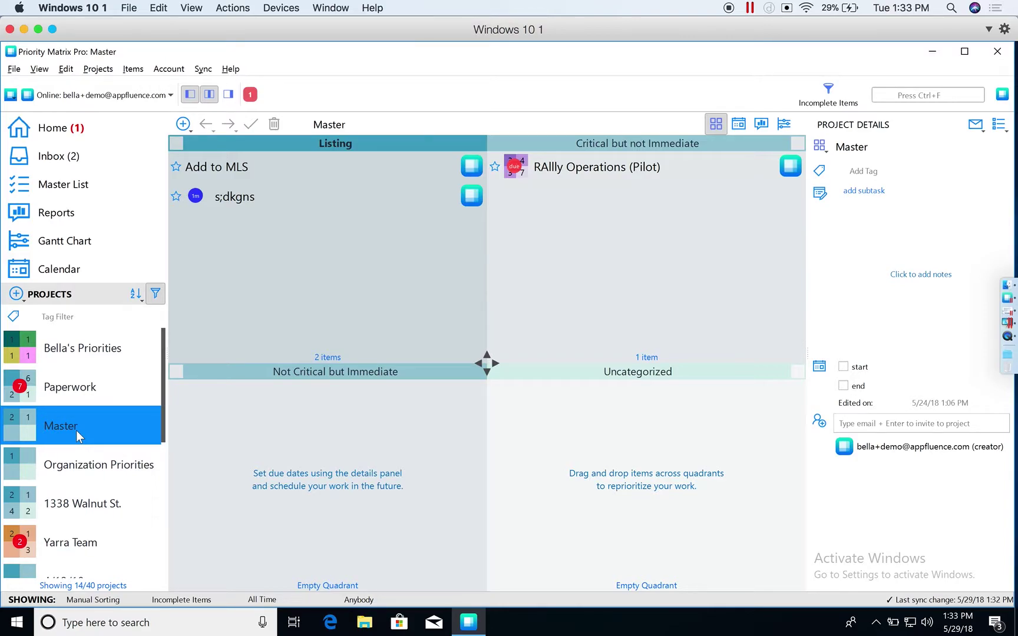
Start a red 'My Life' project with the Eisenhower Matrix template selected
click(15, 294)
click(32, 315)
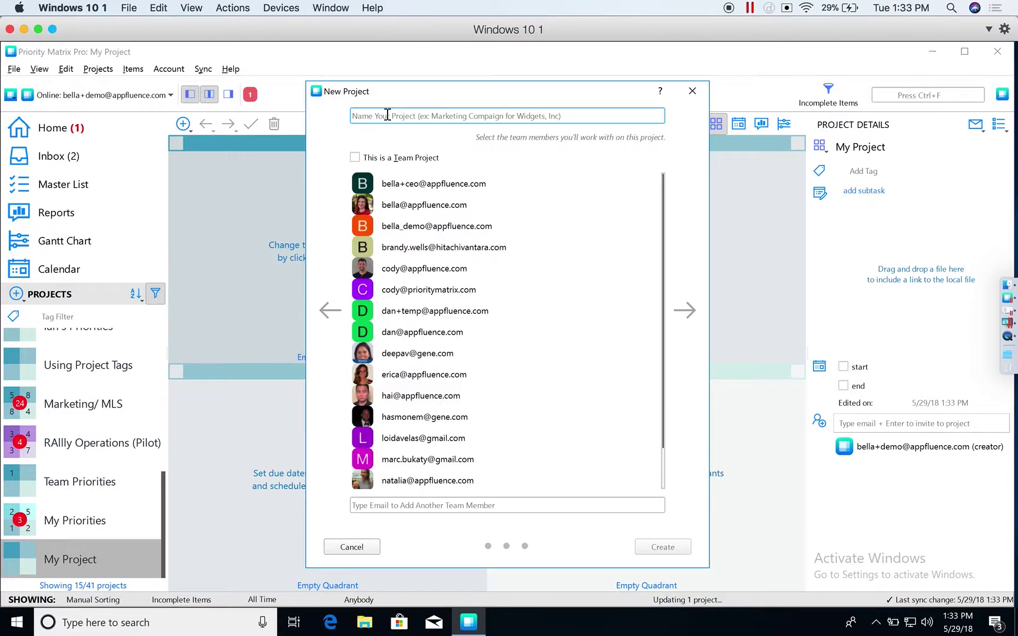
text(My )
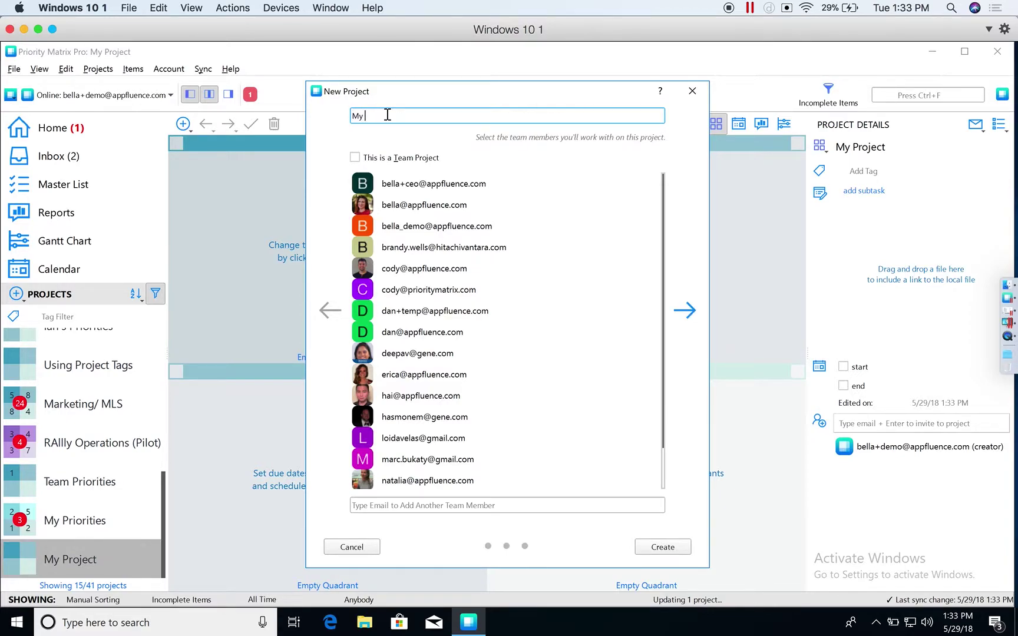
text(Life)
click(684, 311)
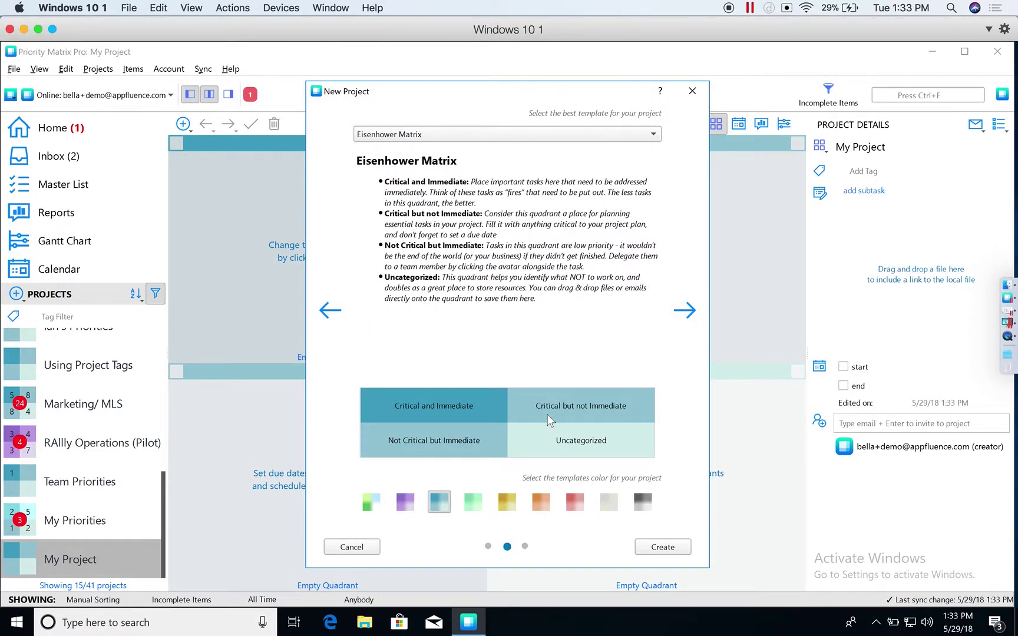
click(575, 502)
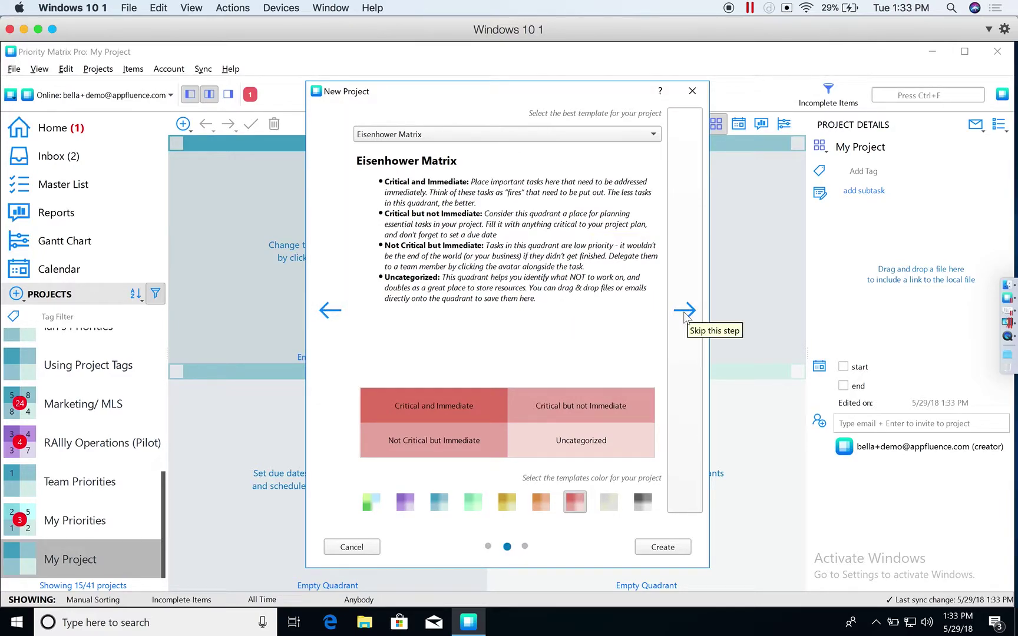
click(610, 137)
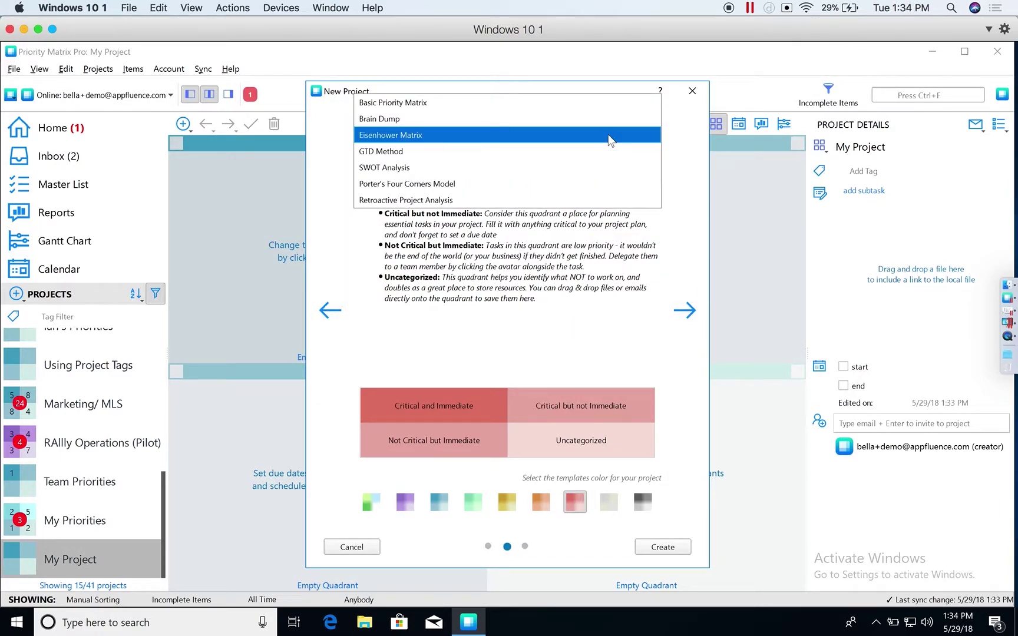
click(565, 141)
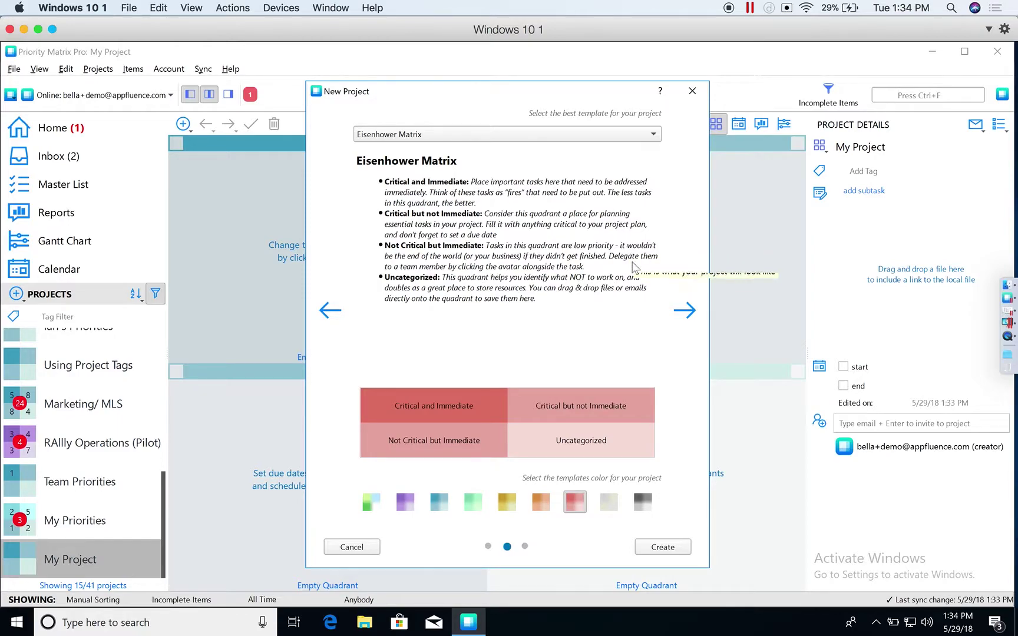
click(685, 313)
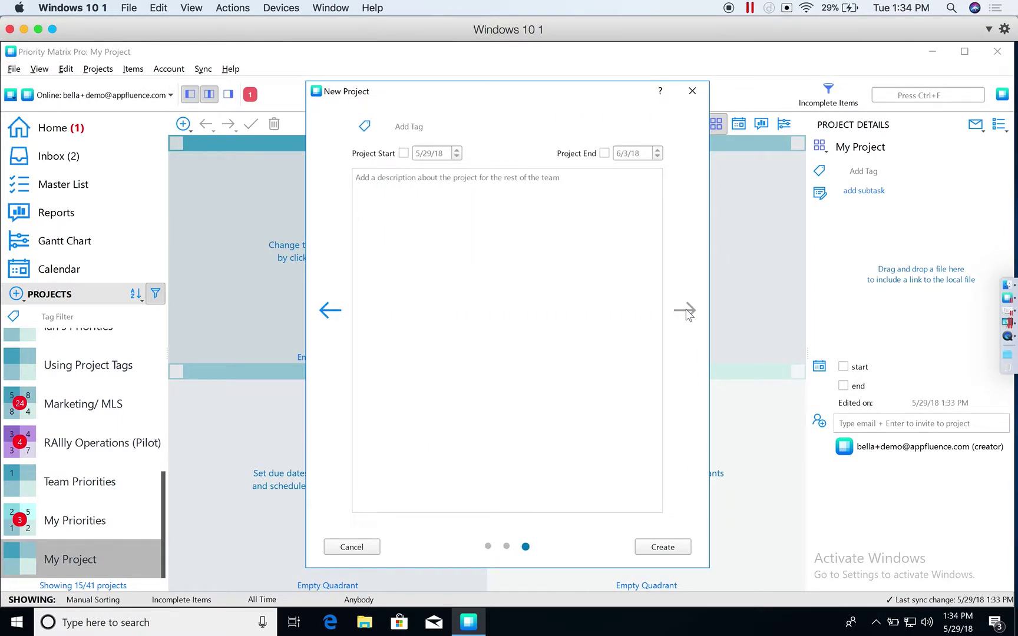
click(410, 125)
text(bella)
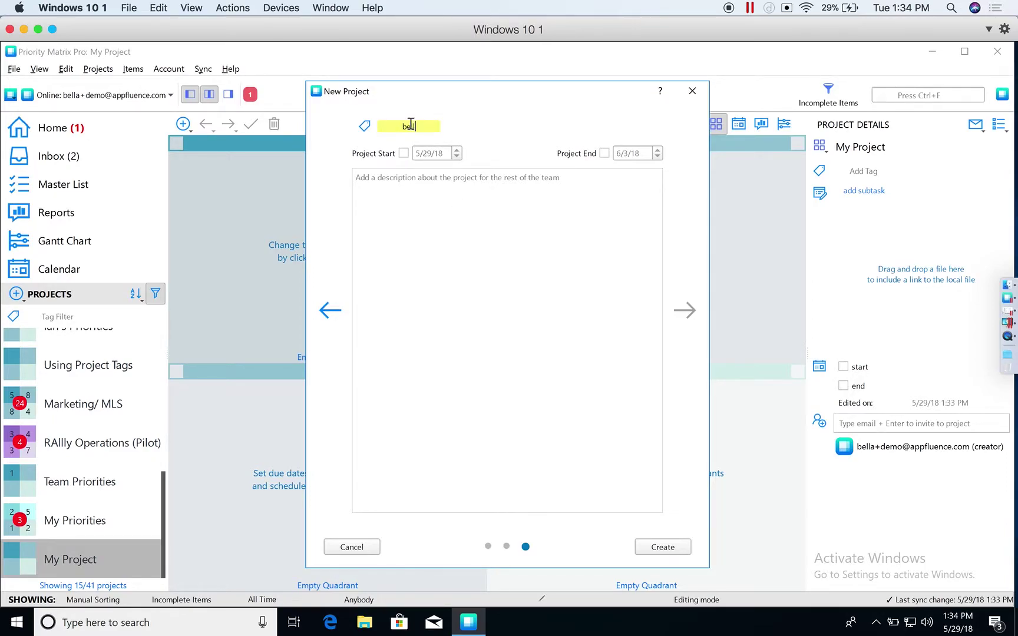
text(life)
key(Return)
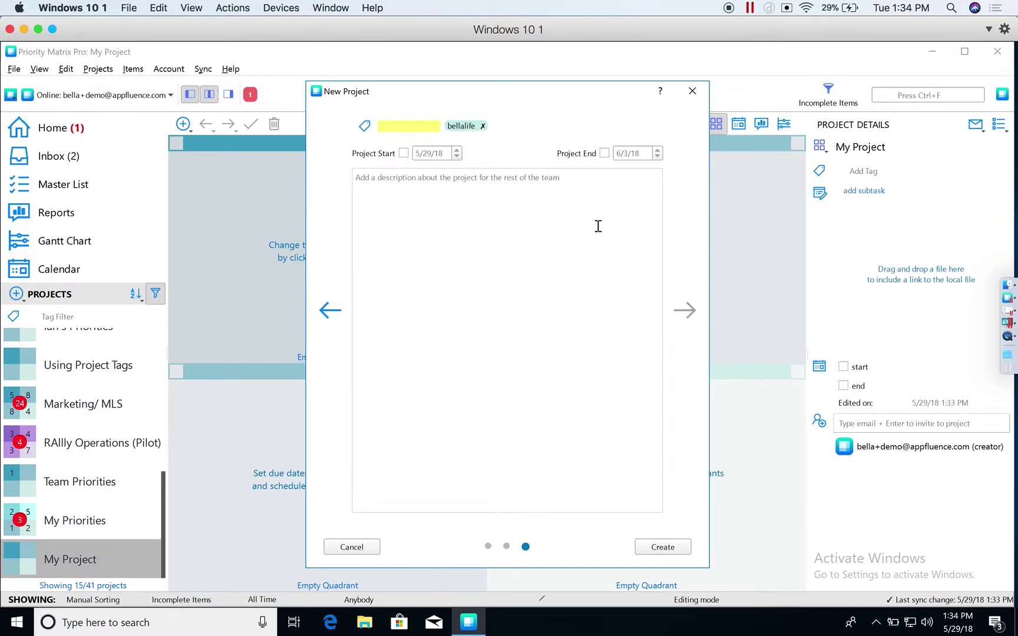
click(666, 548)
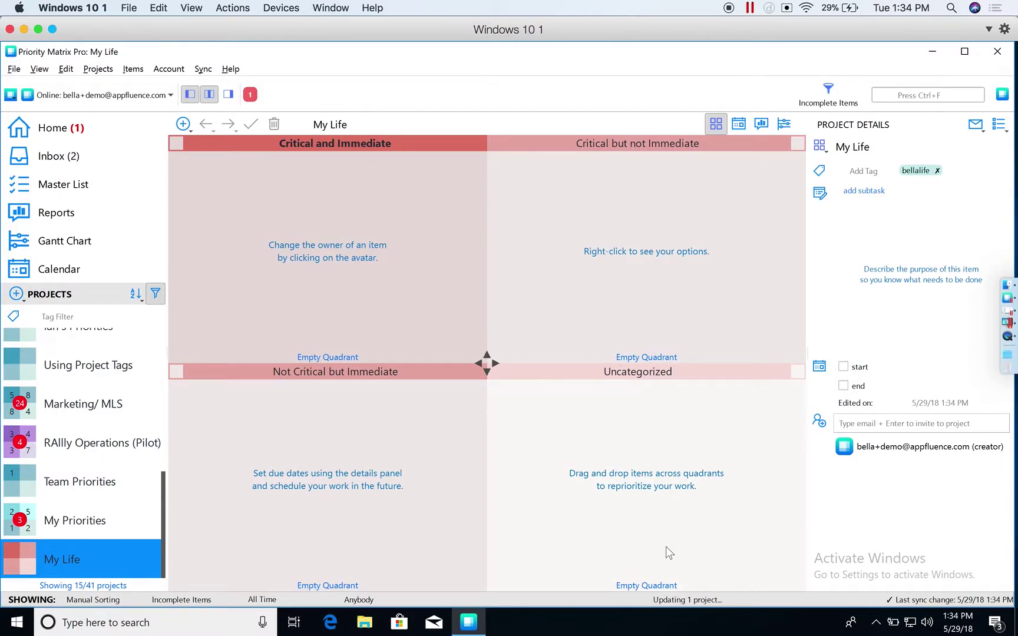
click(797, 145)
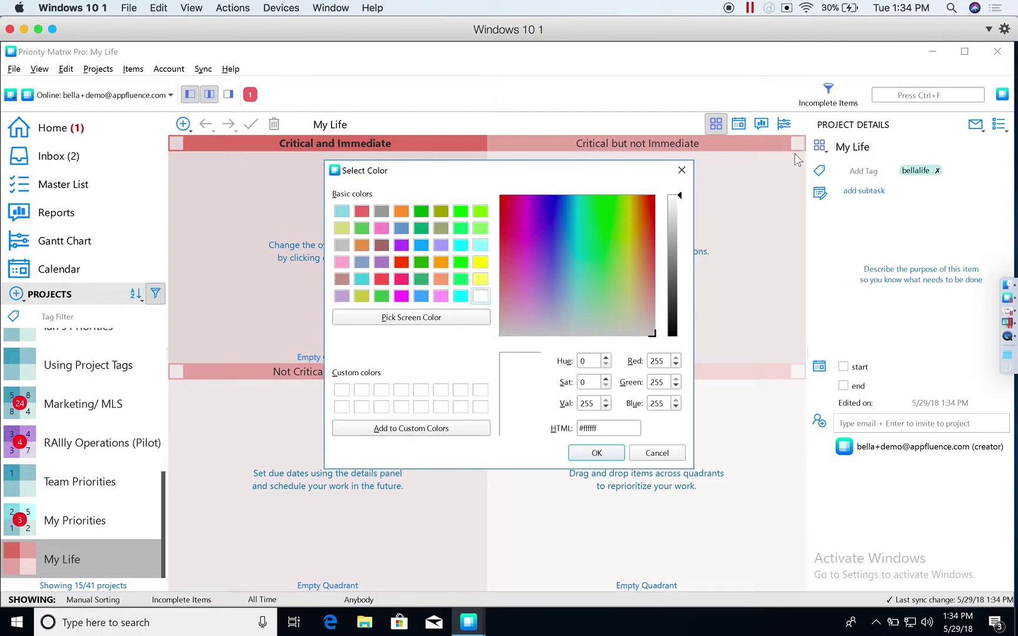
click(682, 169)
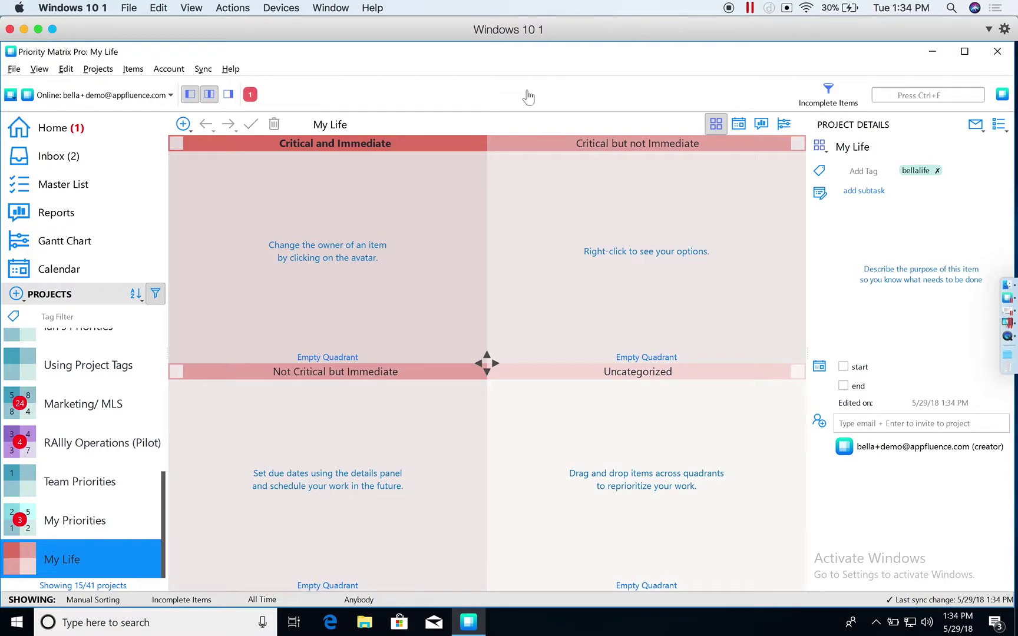
Rename the top quadrants to Personal Development and Family/Friends
click(406, 142)
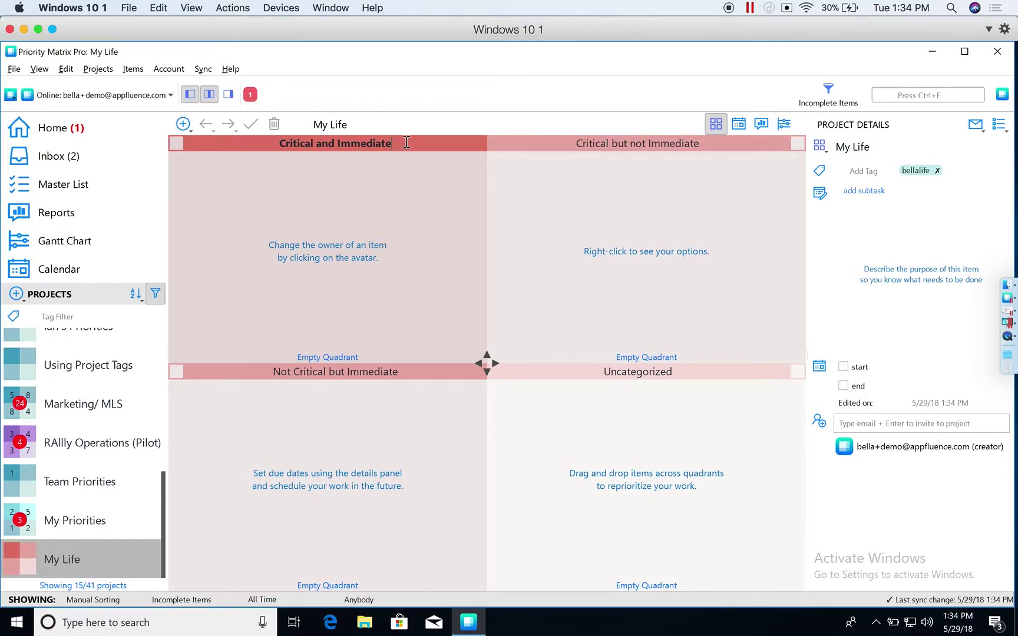
drag(407, 142, 283, 140)
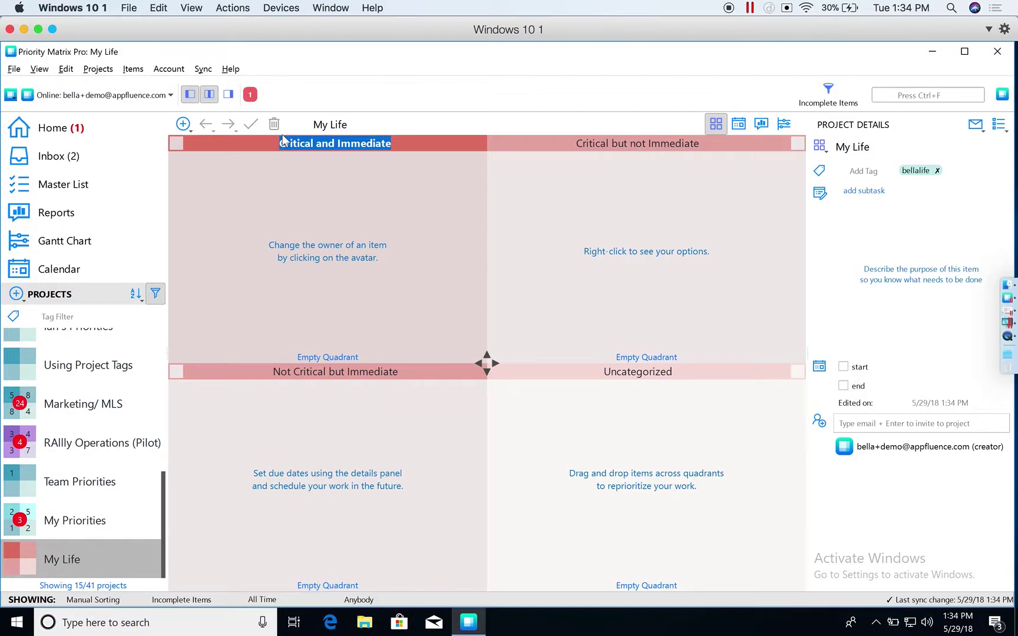
key(BackSpace)
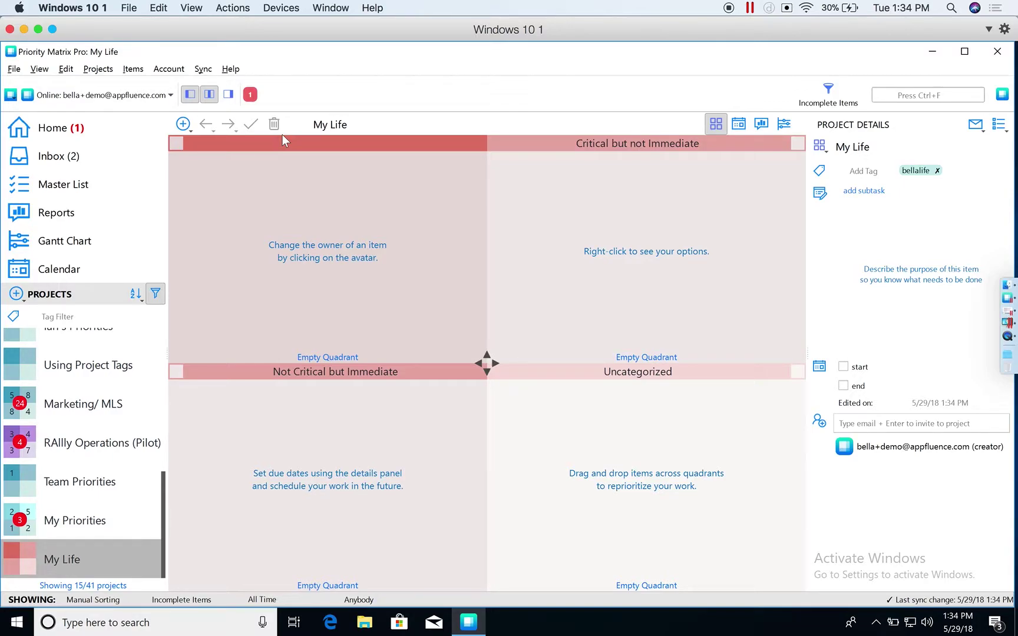
text(Personal Development)
drag(709, 143, 557, 105)
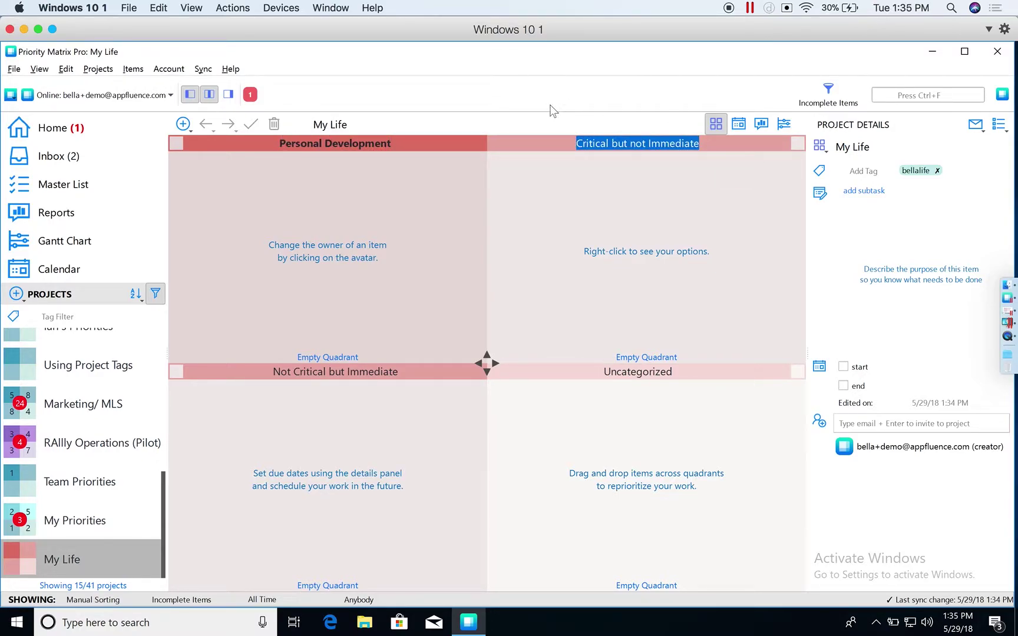
text(Family)
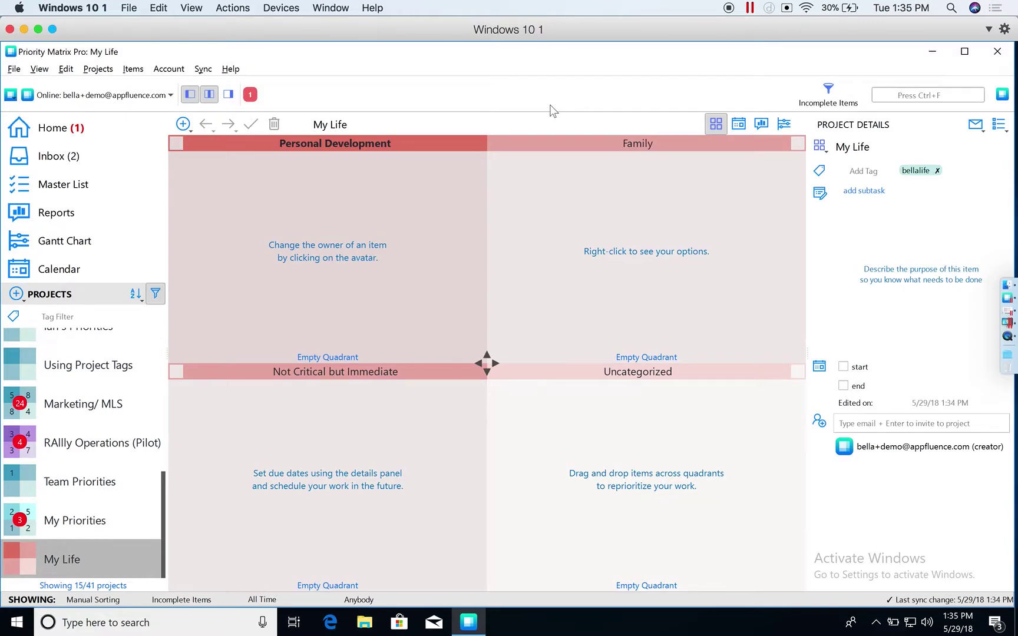
text(/Friends)
key(Return)
Rename the bottom quadrants to Fitness and Finance
click(416, 371)
key(BackSpace)
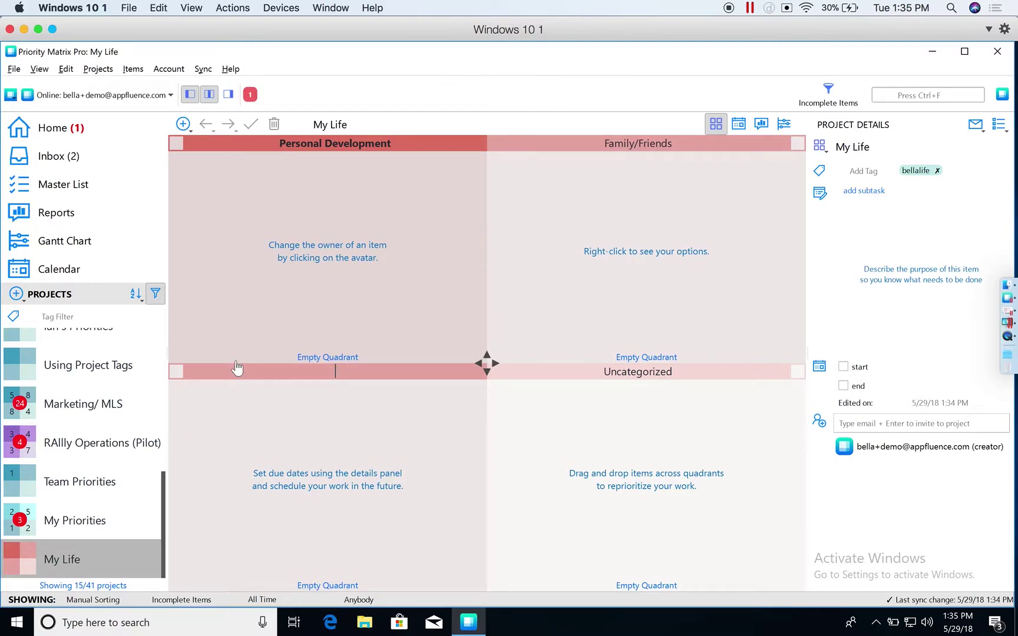
text(Fitness)
click(686, 368)
text(Finance)
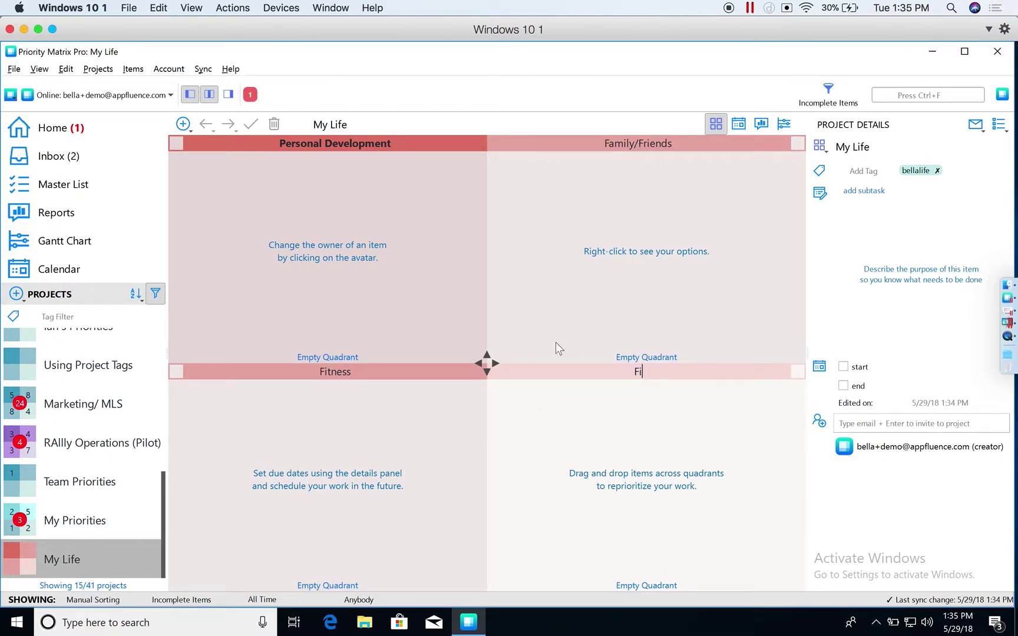
click(612, 439)
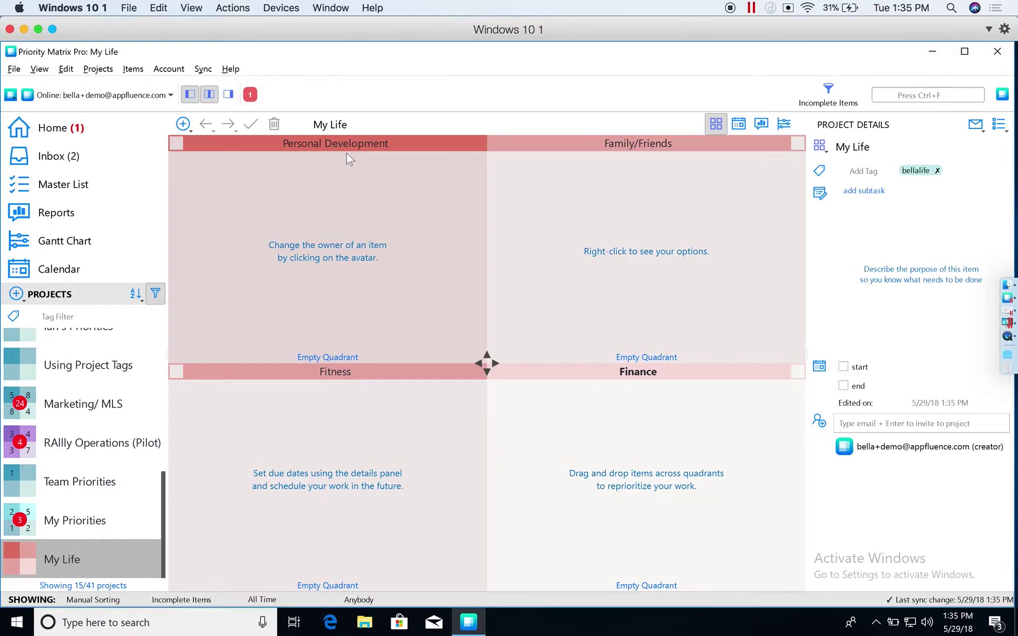
Replace Personal Development, Family/Friends, Fitness and Finance with Hobbies, Social, Health and Travel
double_click(392, 144)
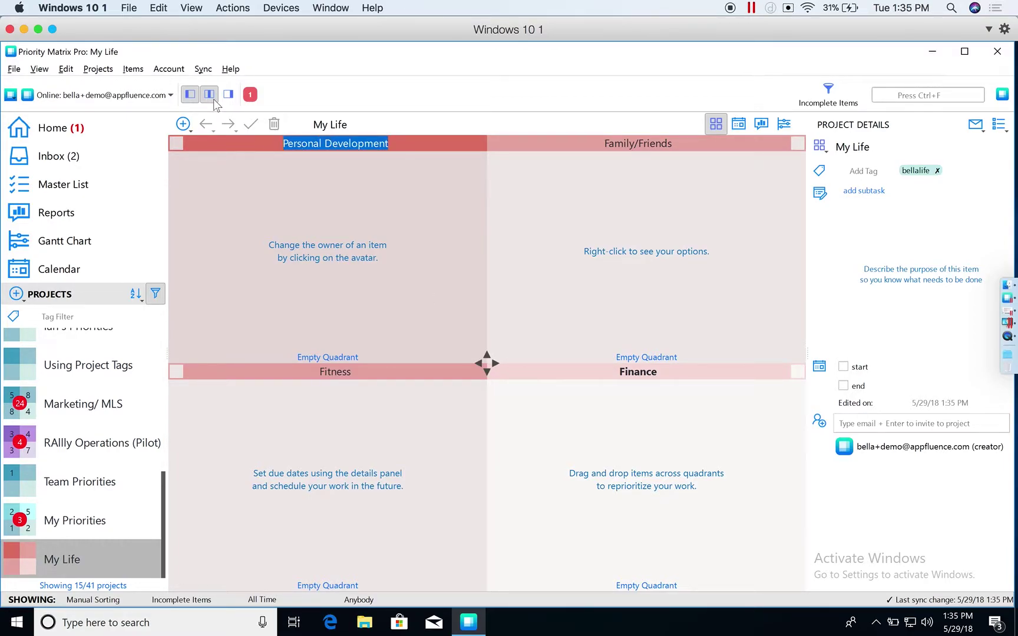
text(Hobbies)
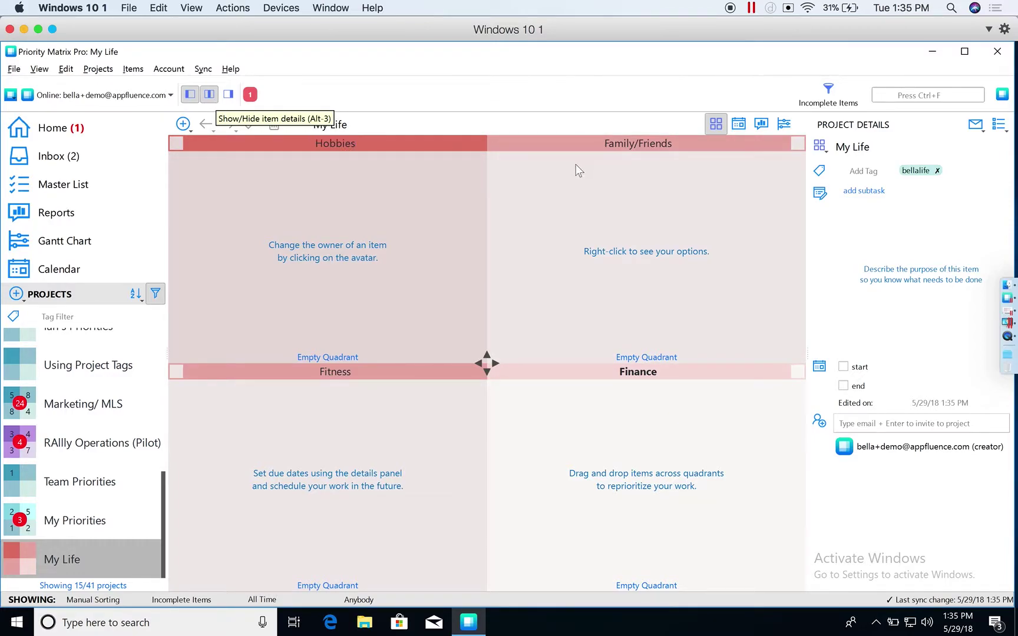
double_click(645, 143)
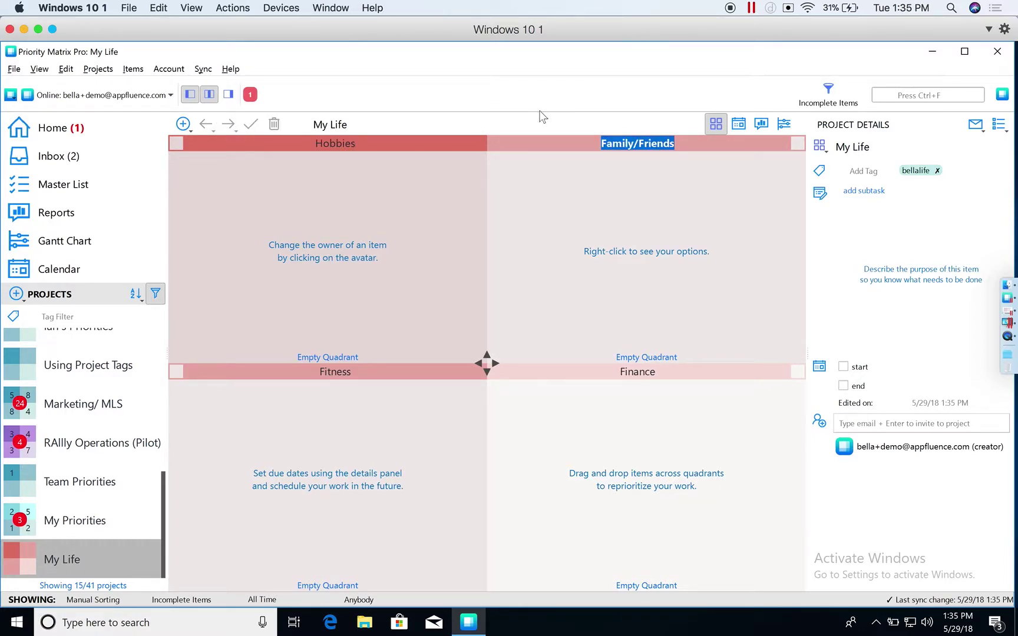
text(Social)
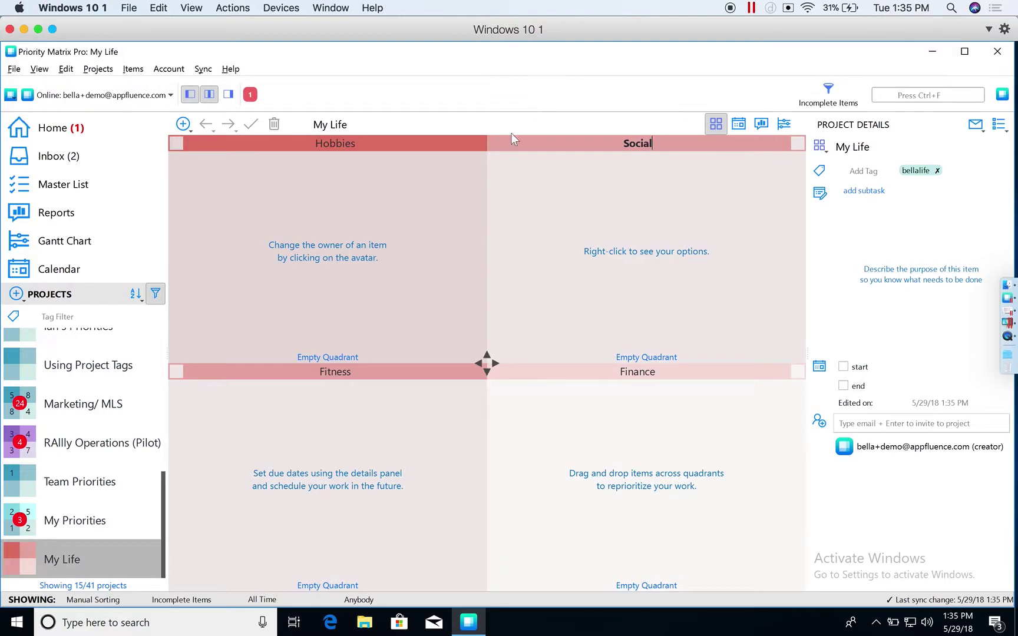
double_click(364, 372)
text(Health)
double_click(660, 371)
text(Travel)
click(642, 452)
Apply the bellalife tag filter in the Projects sidebar, leaving only My Life (1/41)
click(53, 317)
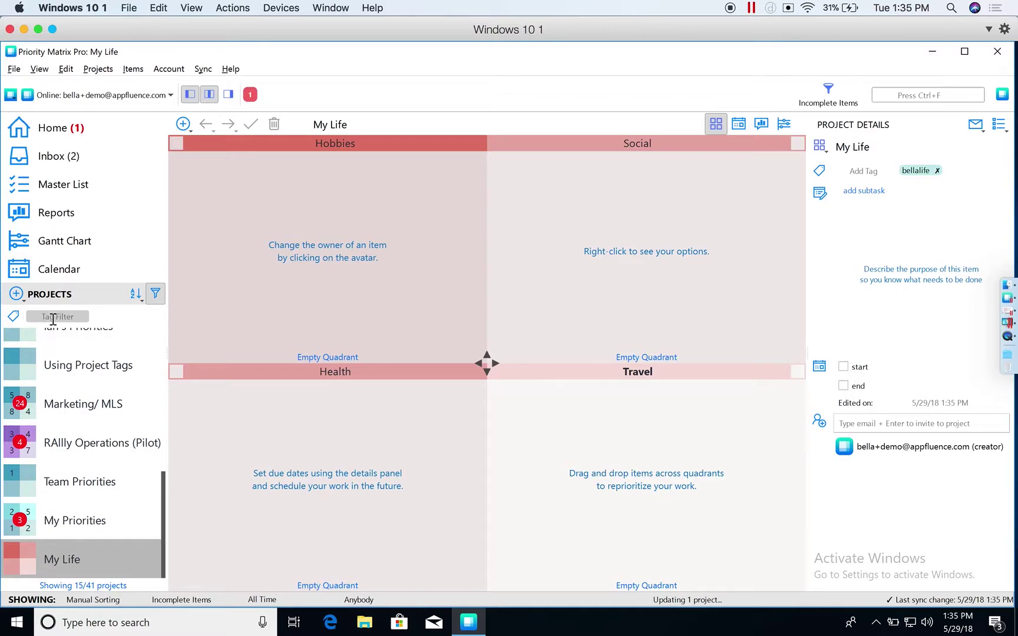
text(b)
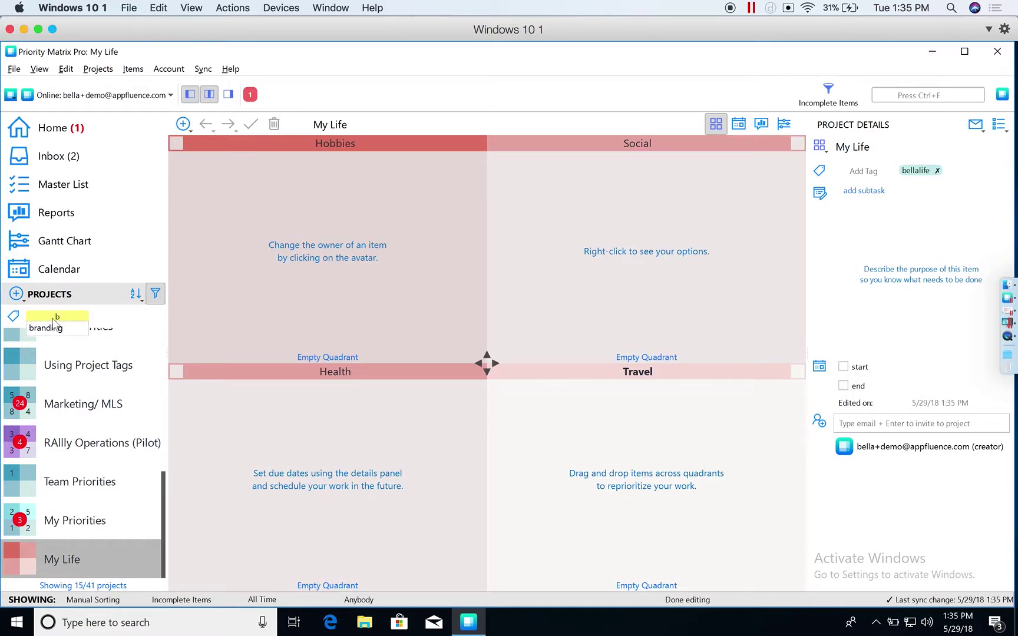
text(ellalife)
click(12, 319)
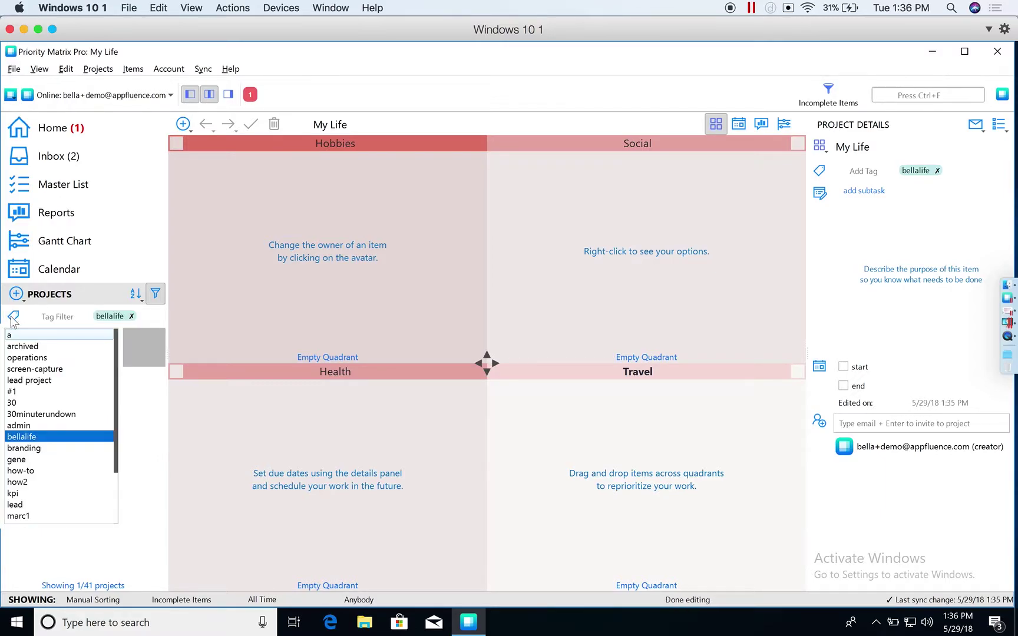
click(24, 438)
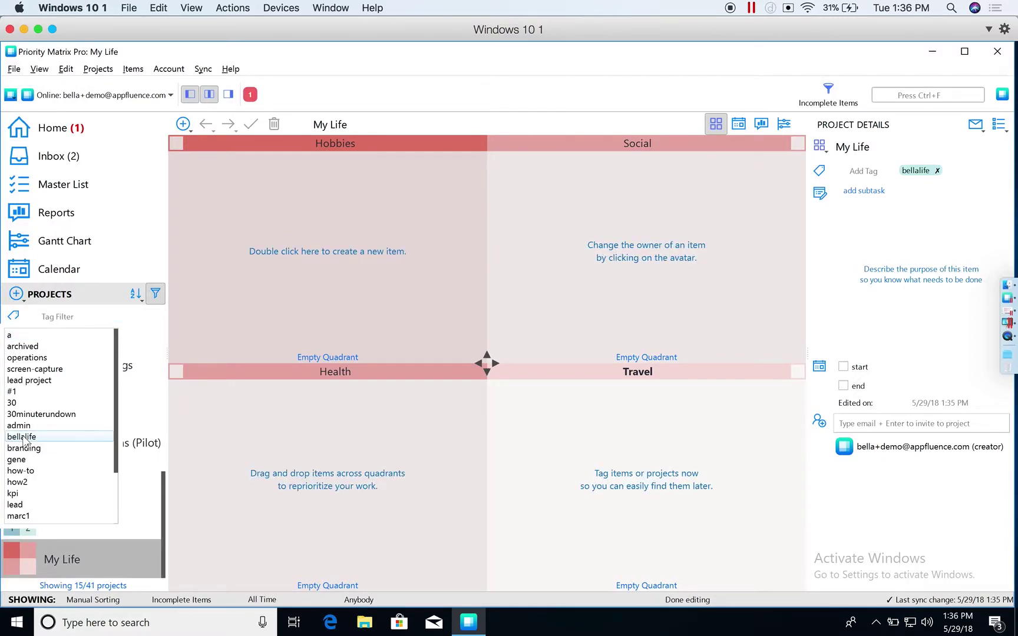
click(26, 439)
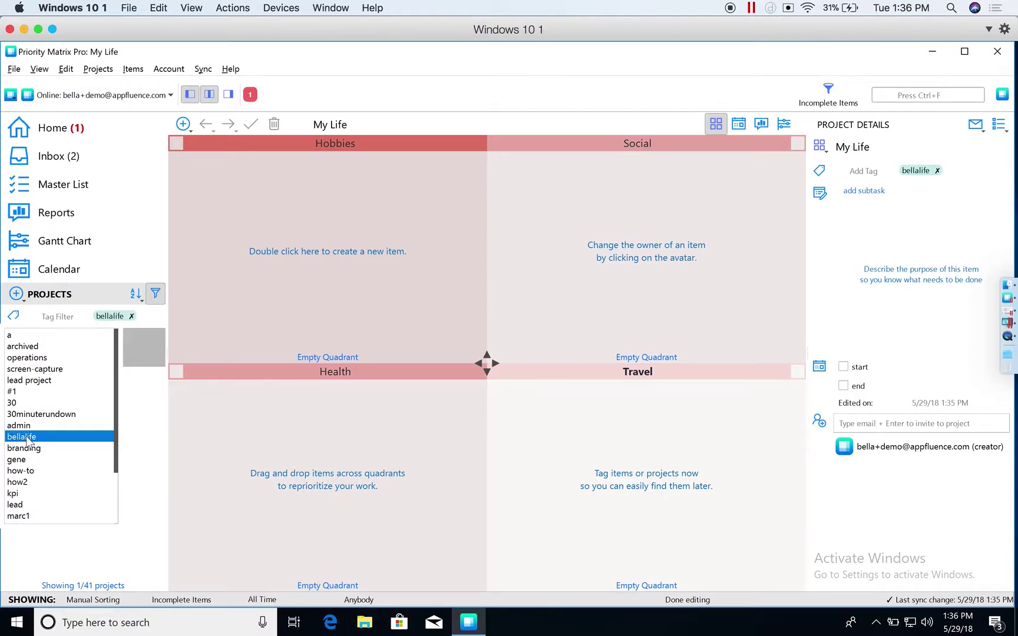
click(153, 444)
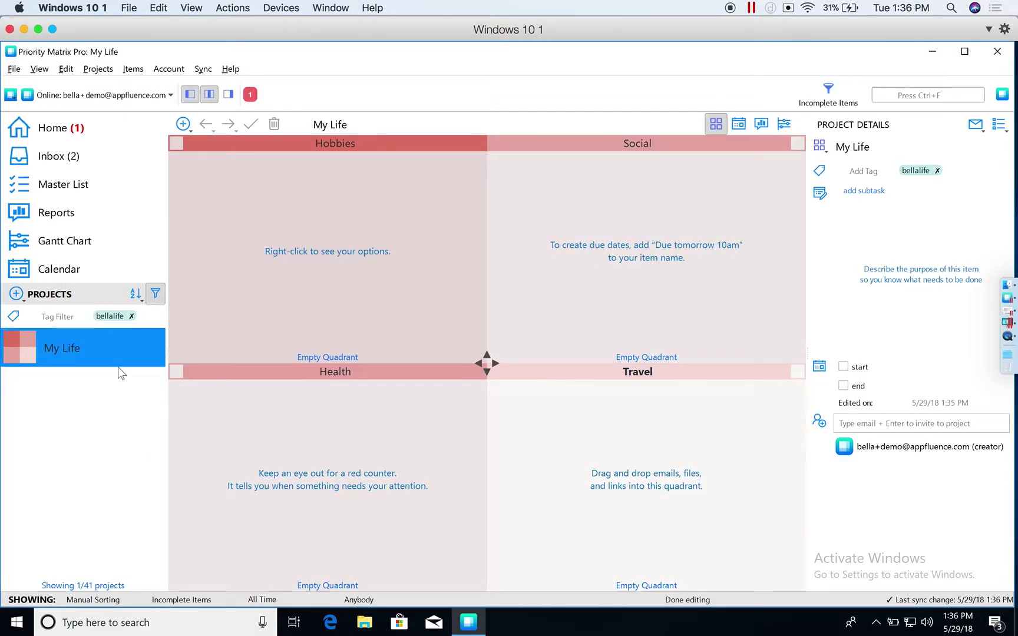